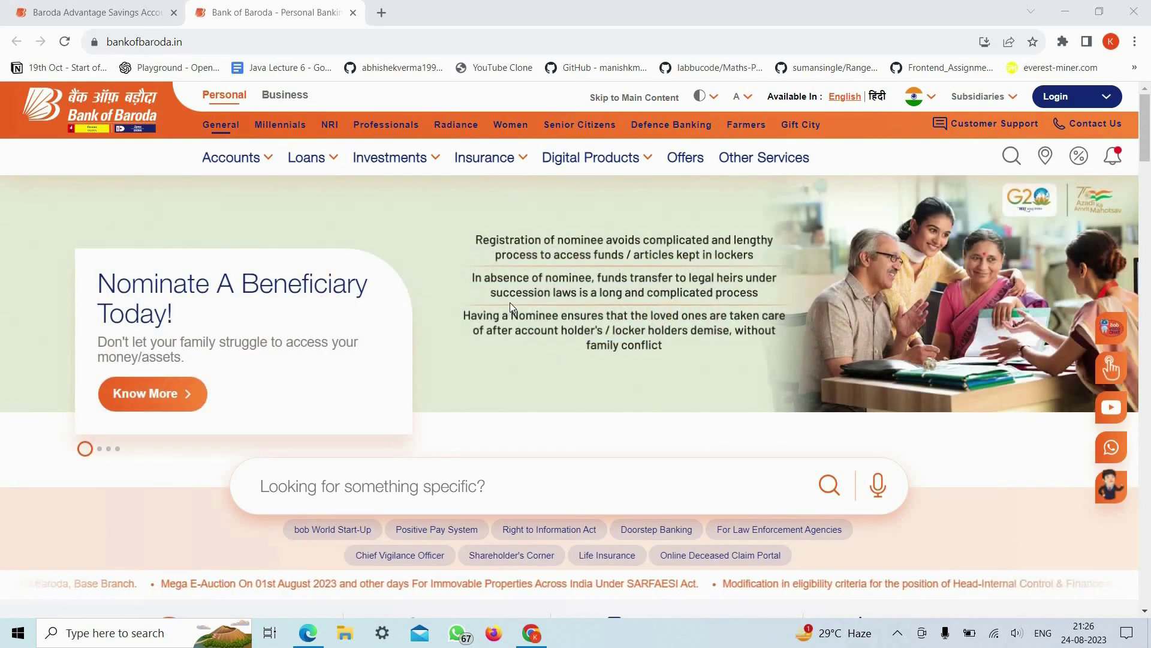
# Step: Find the link for downloading forms near the end of the Bank of Baroda home page and open the Download Forms page
pyautogui.scroll(-6, 510, 303)
pyautogui.scroll(-12, 512, 307)
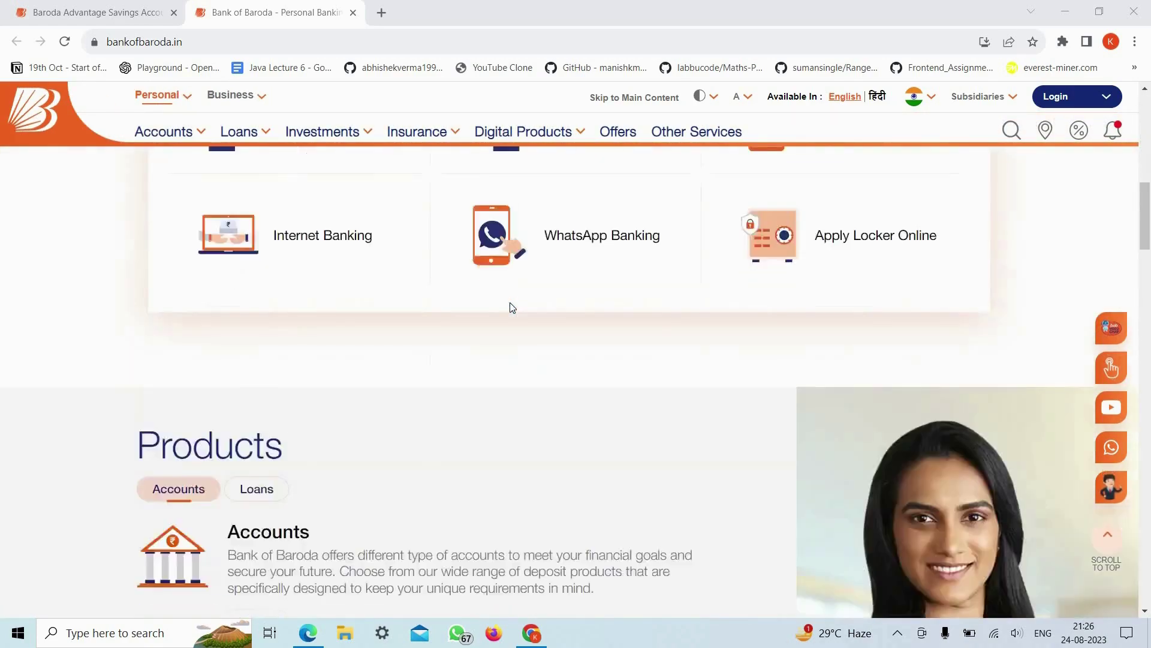
pyautogui.scroll(-15, 511, 307)
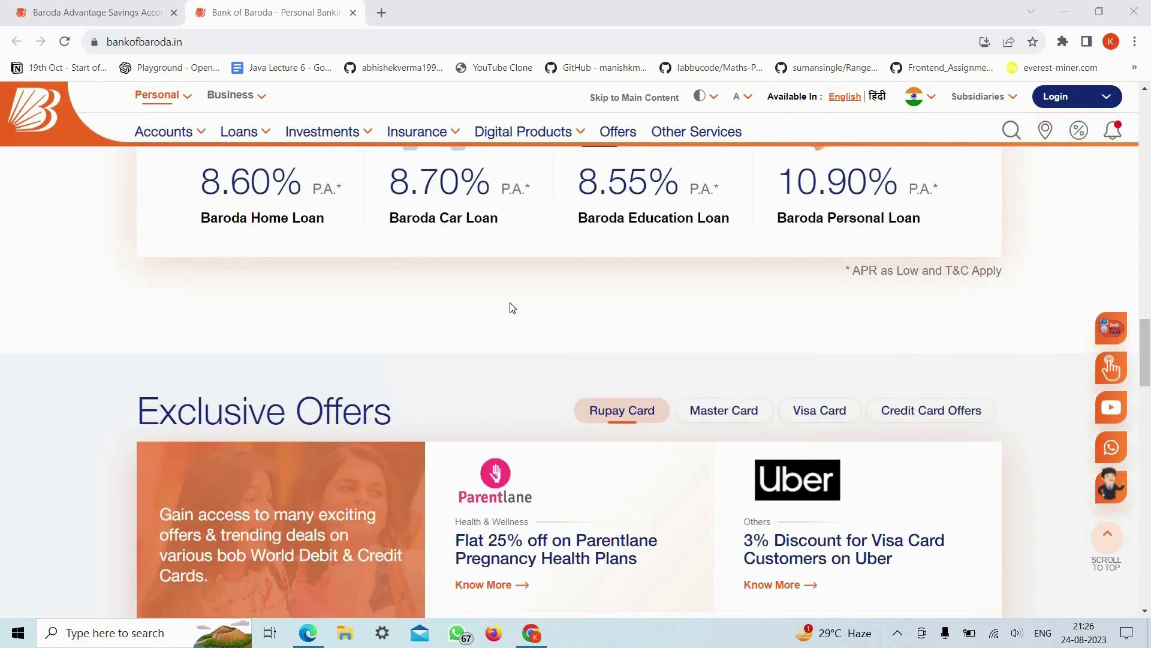
pyautogui.scroll(-14, 510, 307)
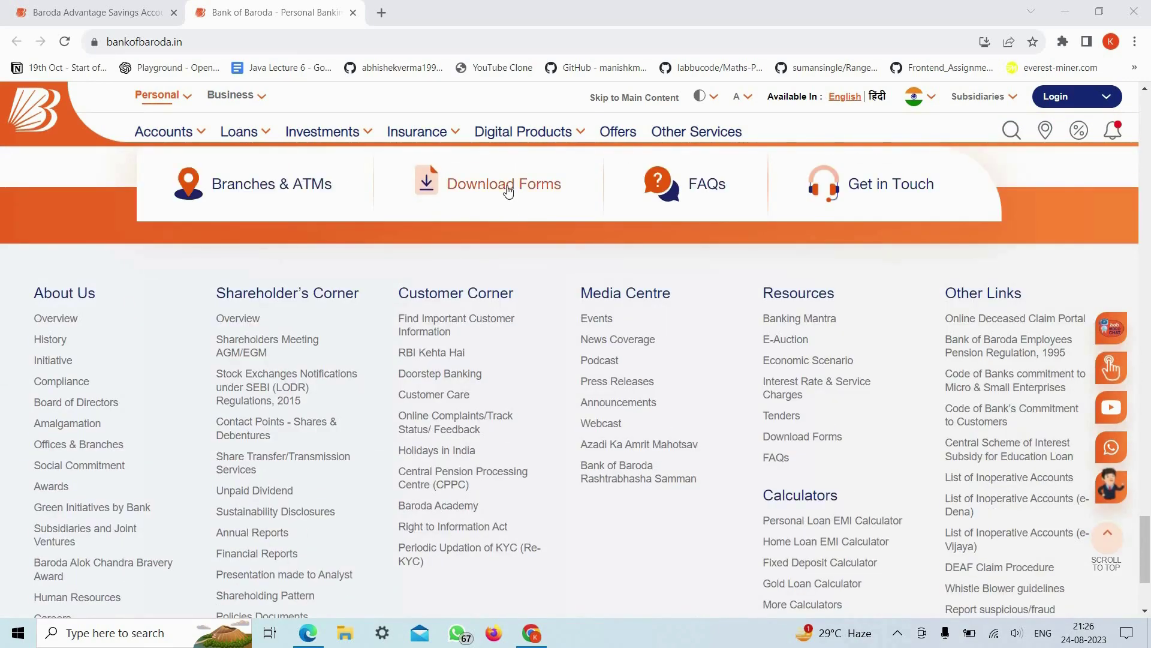
pyautogui.click(507, 188)
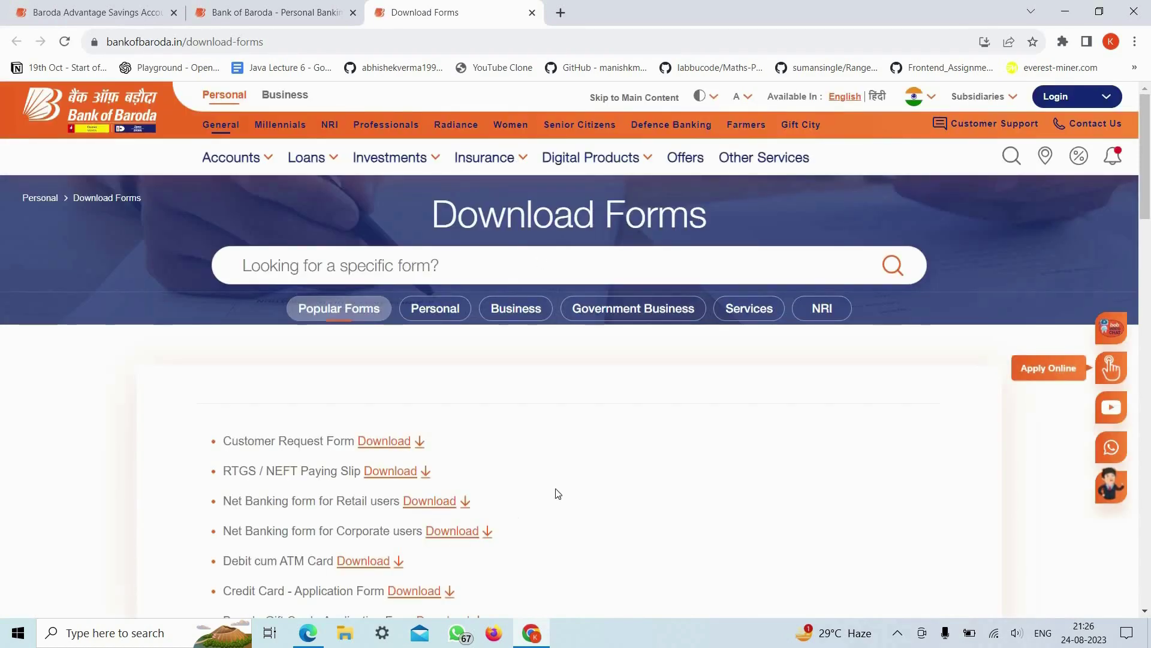
# Step: Show the Personal category of downloadable forms and expand the Deposit Products section
pyautogui.scroll(-1, 554, 488)
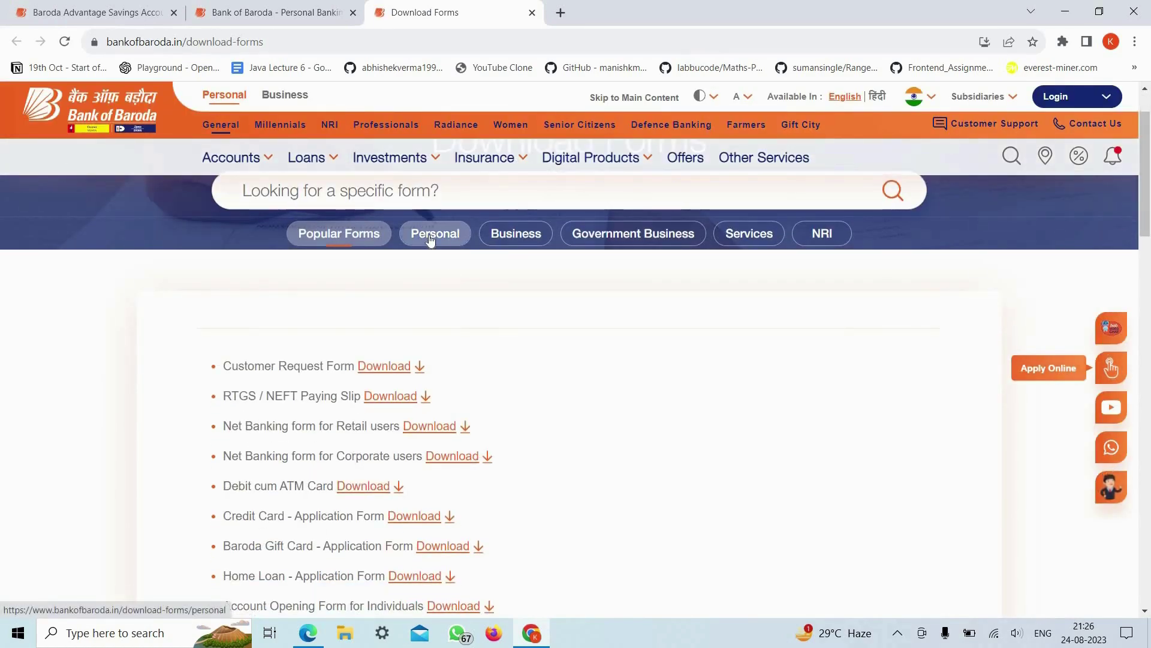
pyautogui.click(432, 235)
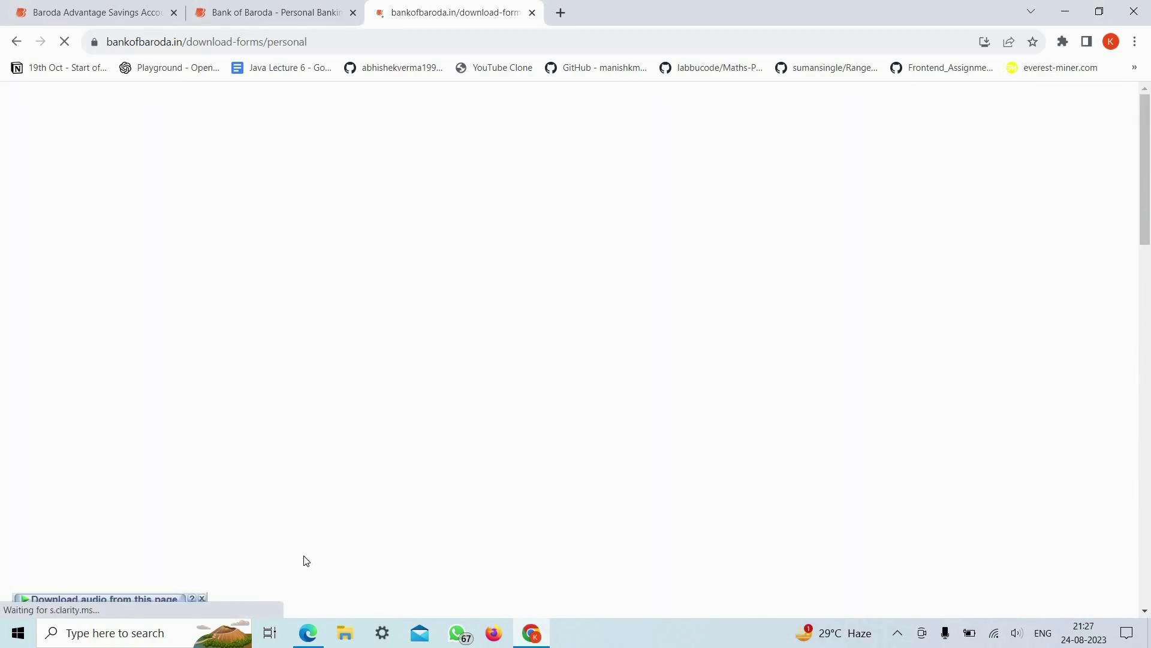
pyautogui.click(202, 599)
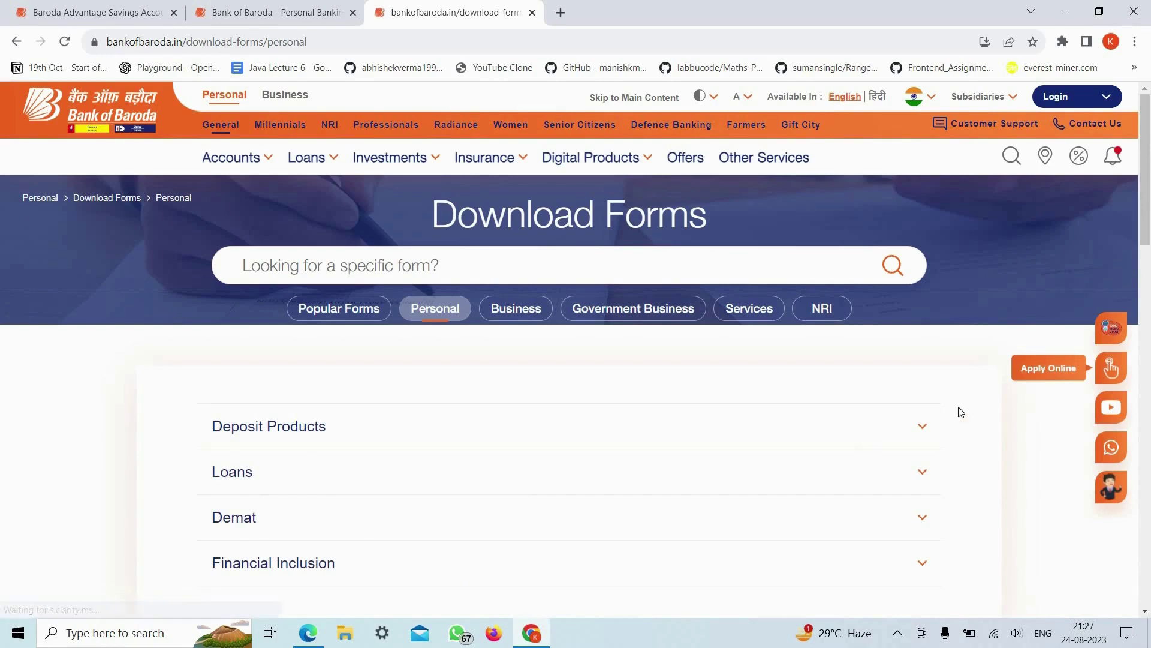
pyautogui.click(923, 430)
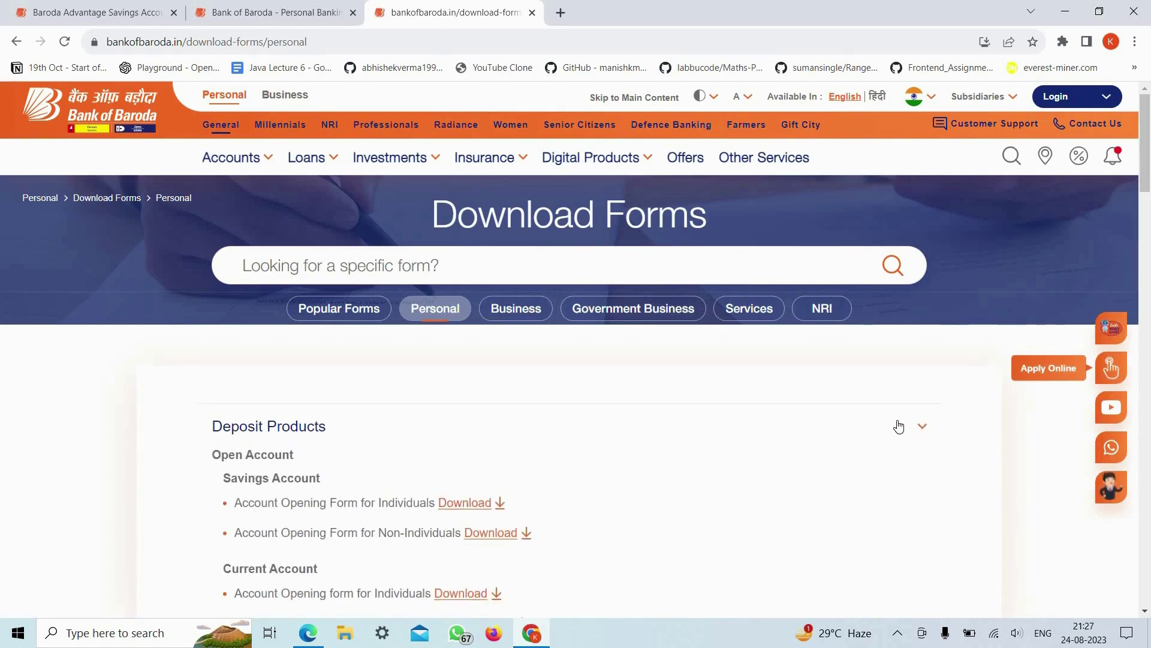
# Step: Try to download the Savings Account opening form for individuals and cancel the duplicate download
pyautogui.scroll(-1, 878, 416)
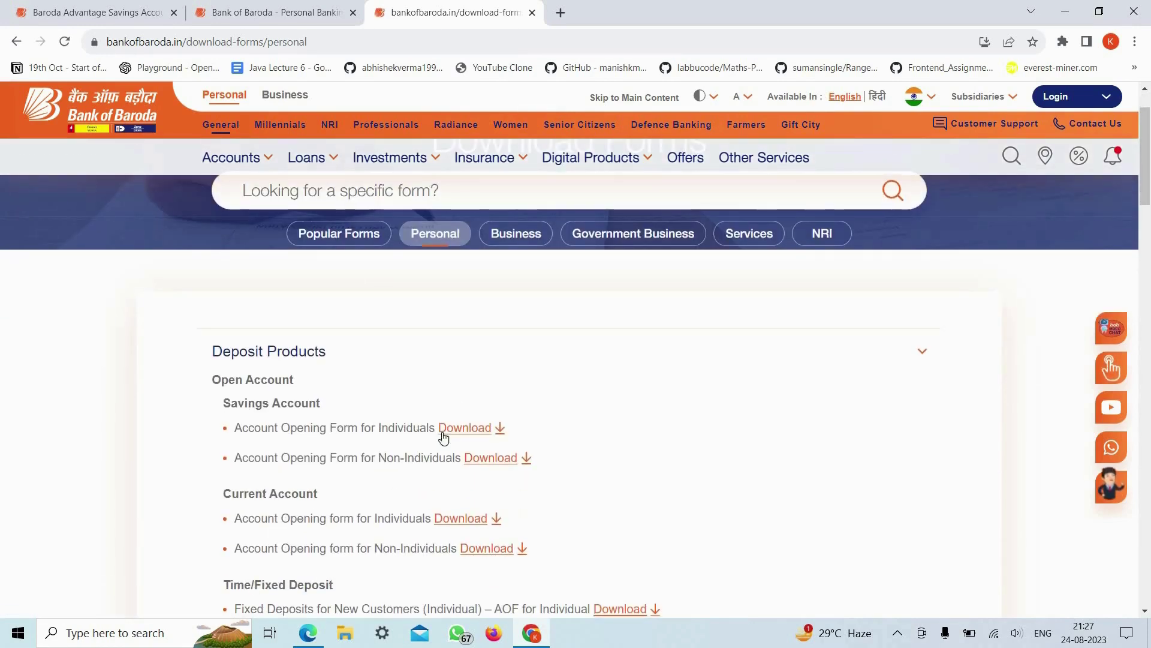
pyautogui.scroll(-1, 460, 433)
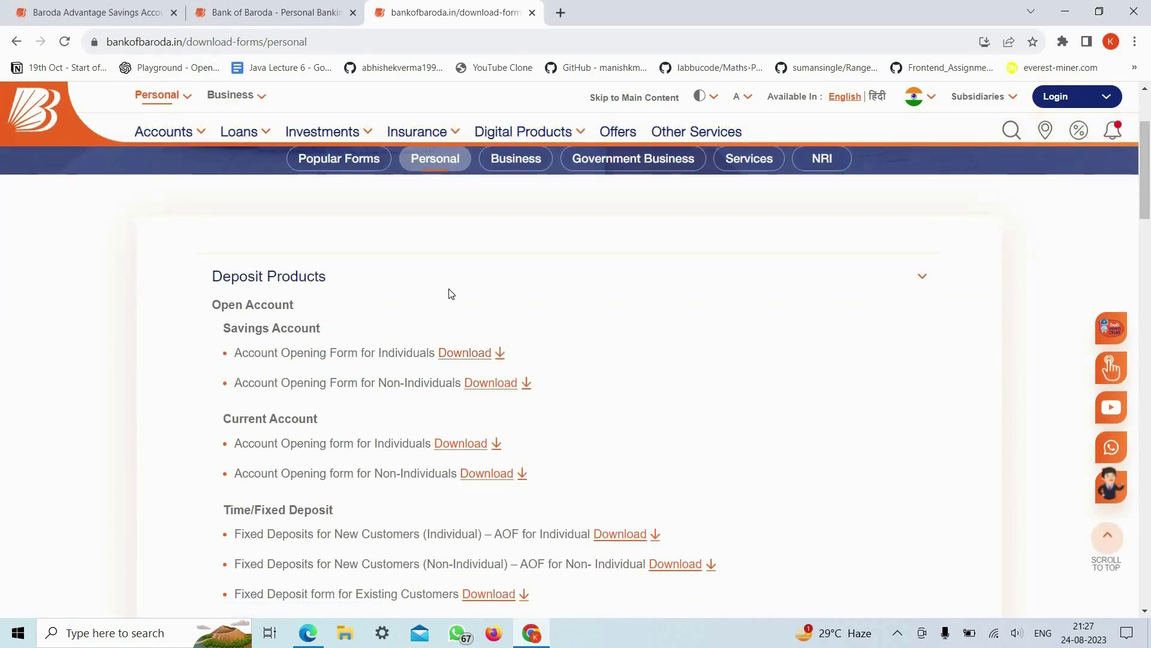
pyautogui.click(478, 357)
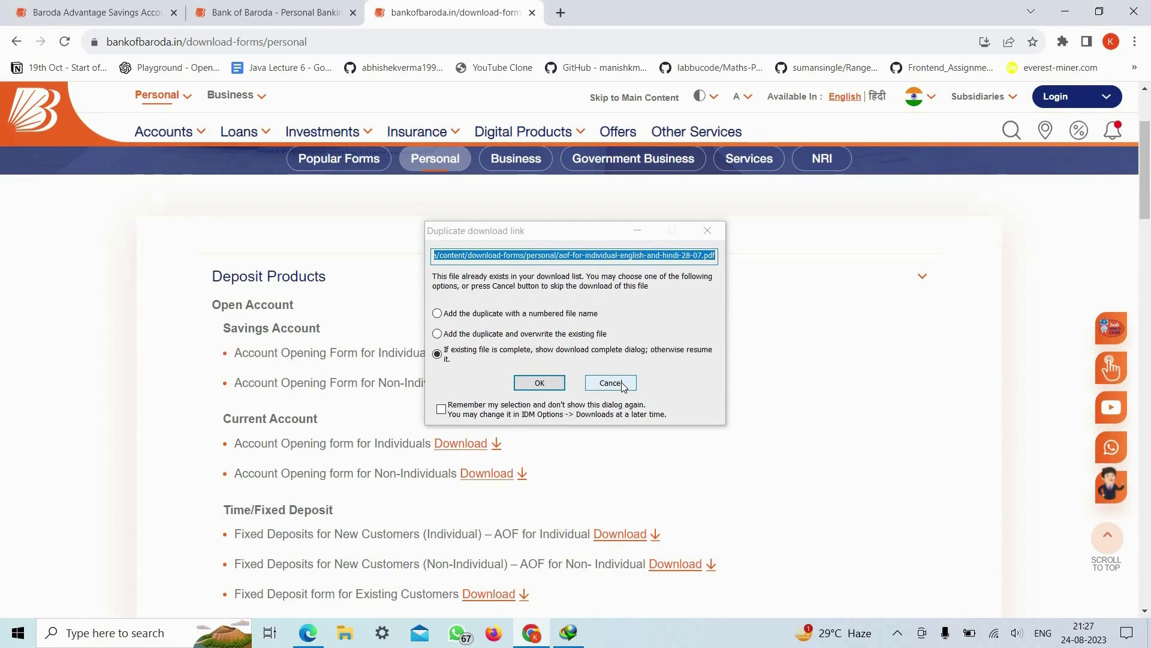
pyautogui.click(611, 382)
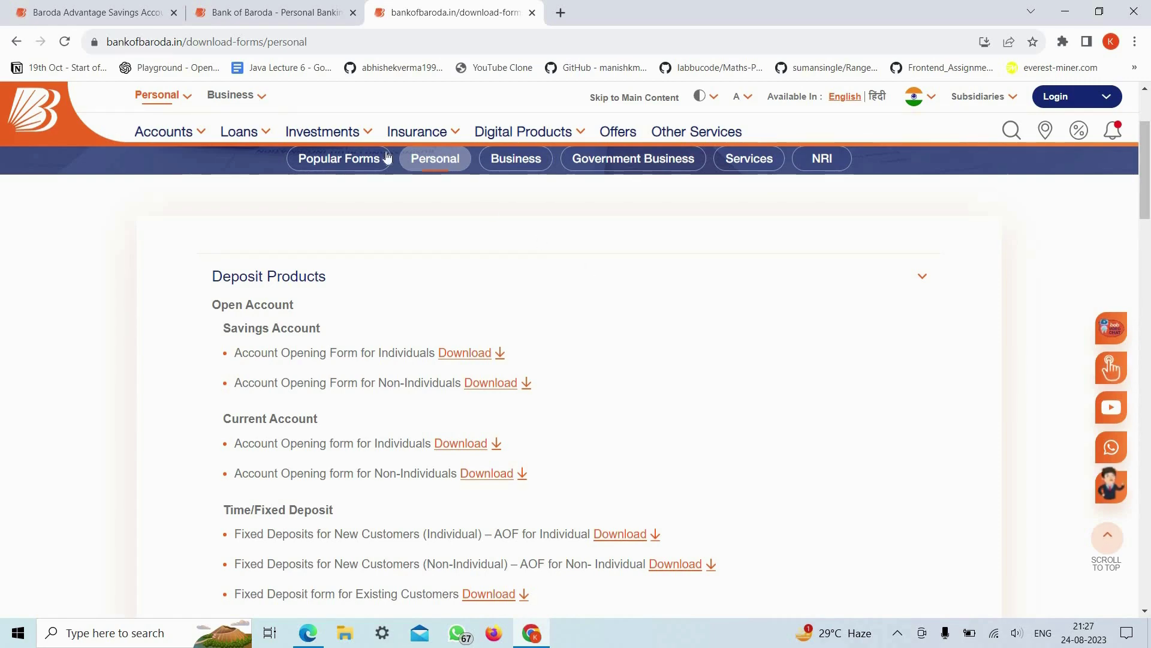
# Step: Review the required documents for NRI, foreign tourist and PIO/OCI applicants on the Baroda Advantage Savings Account page
pyautogui.click(116, 15)
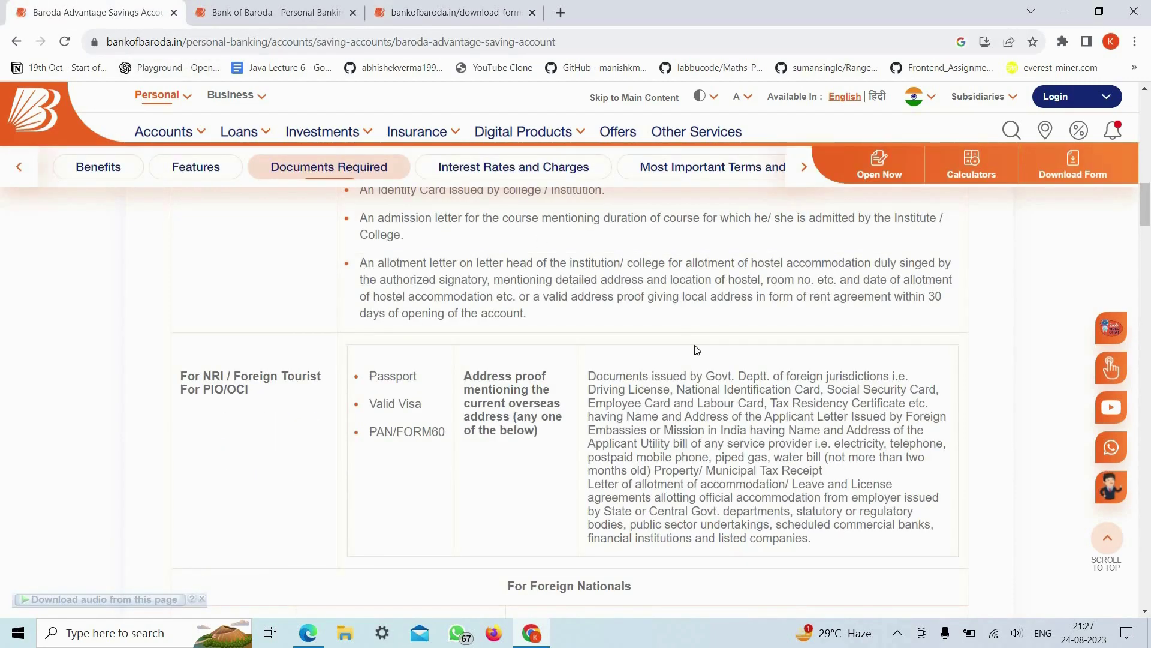
pyautogui.scroll(-1, 585, 272)
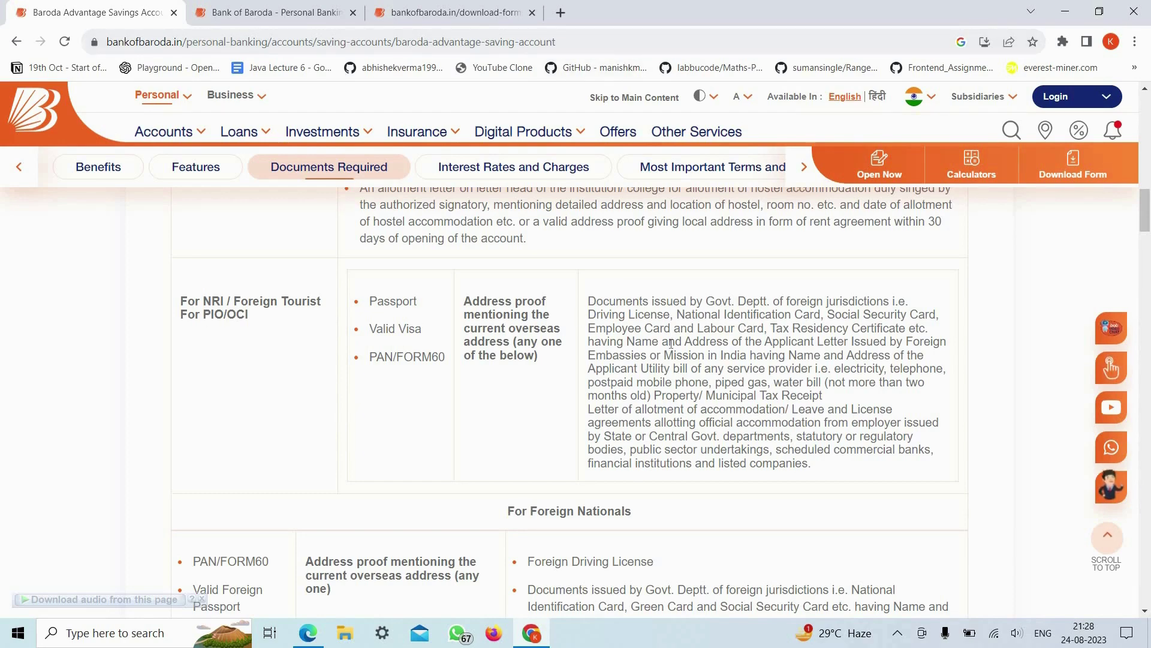
pyautogui.moveTo(180, 301); pyautogui.dragTo(879, 467)
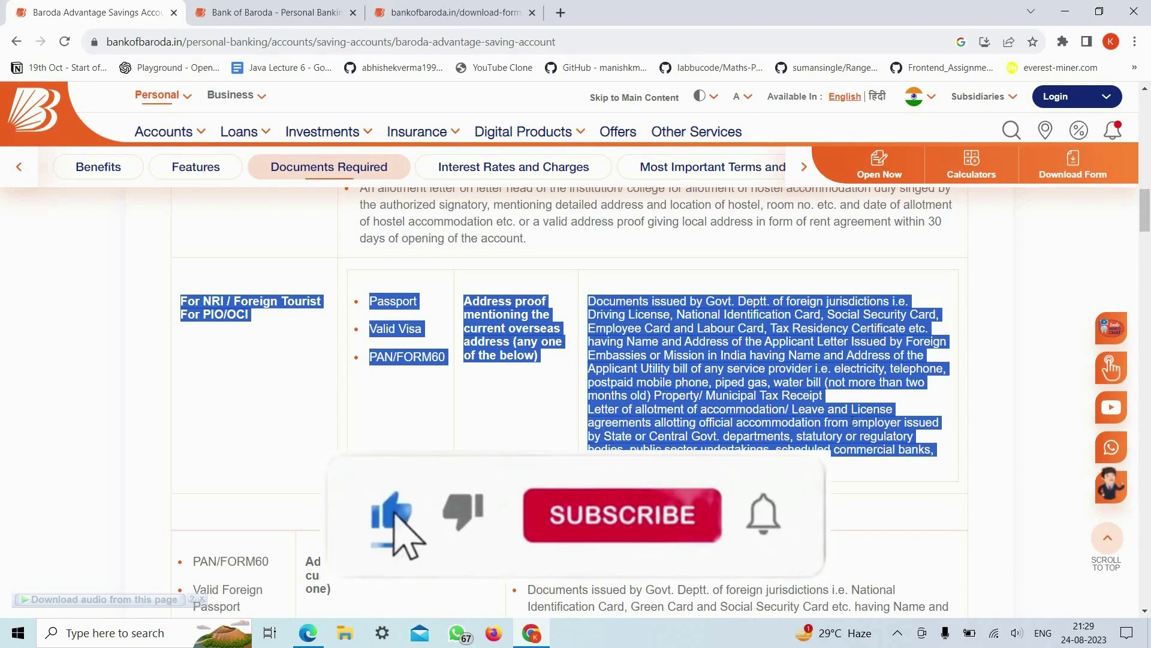
# Step: Switch to the account opening form PDF in Edge and examine its branch, application type, account type and personal details entries
pyautogui.hotkey('alt', 'Tab')
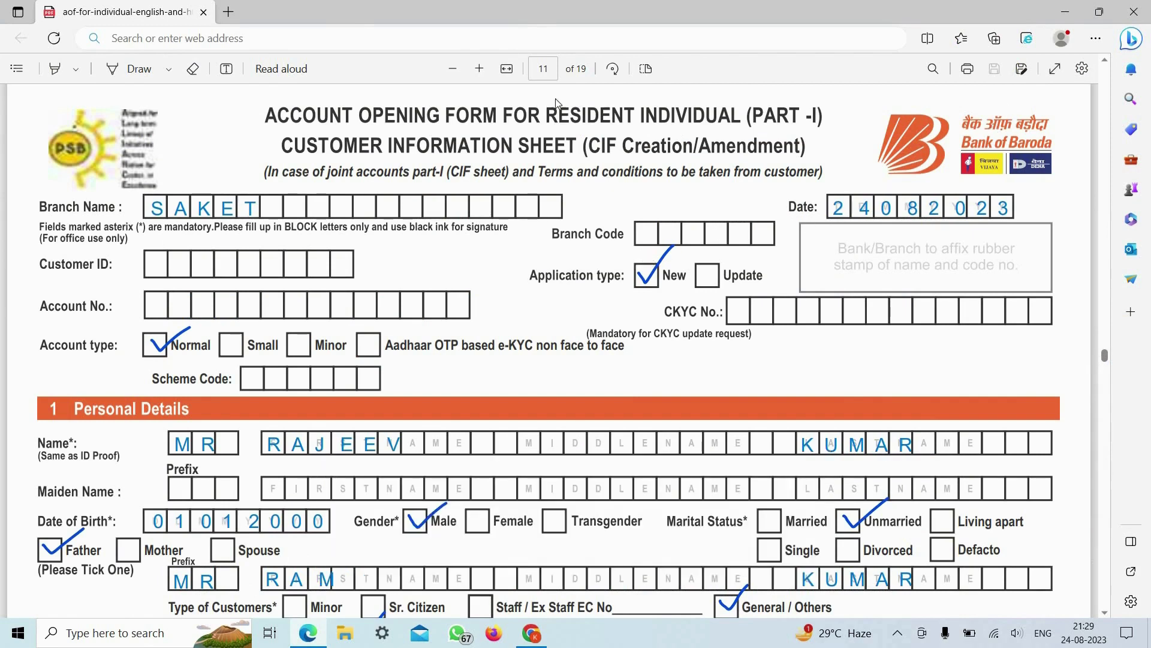
pyautogui.click(545, 67)
pyautogui.click(784, 147)
pyautogui.scroll(-2, 264, 195)
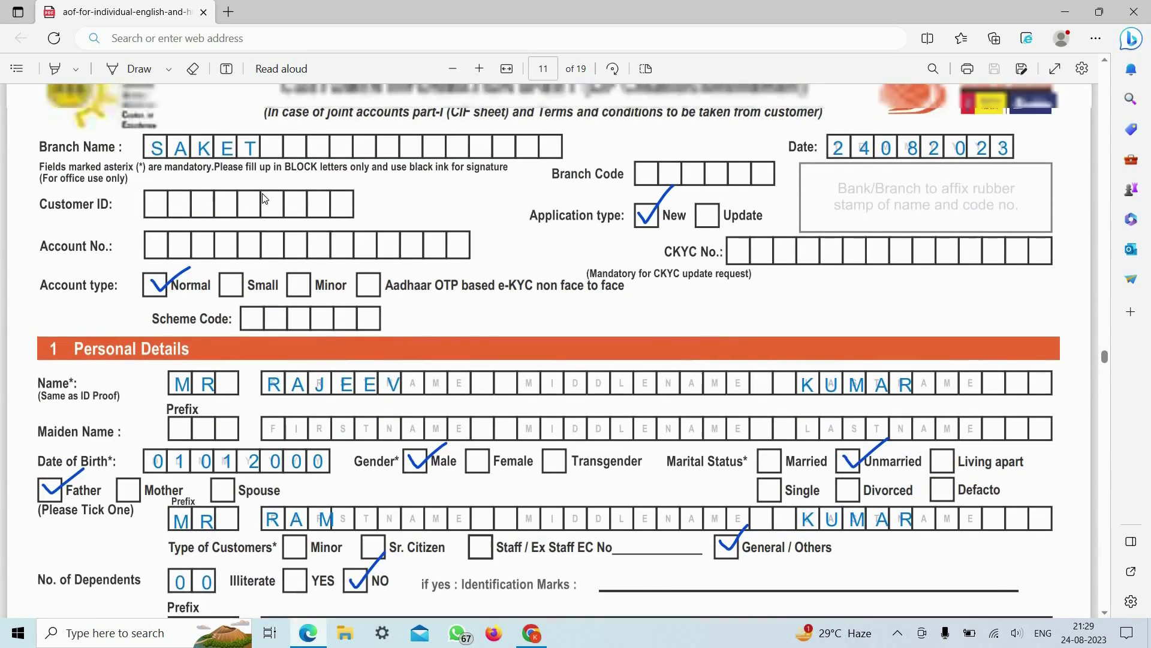
pyautogui.scroll(2, 154, 202)
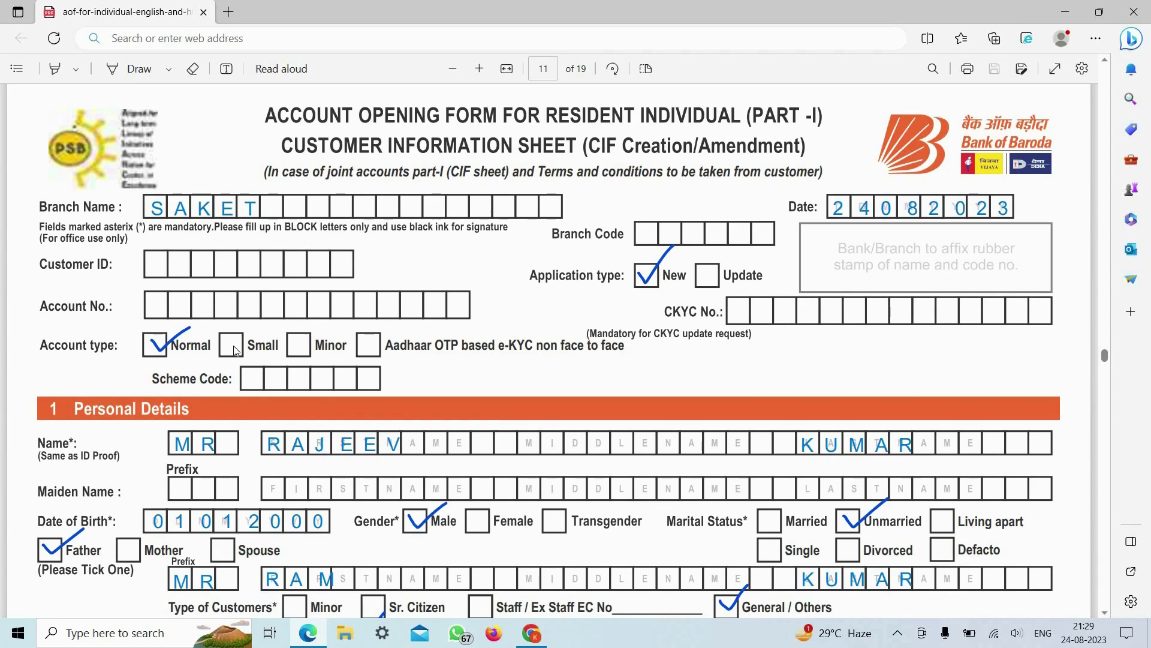
pyautogui.scroll(-2, 236, 350)
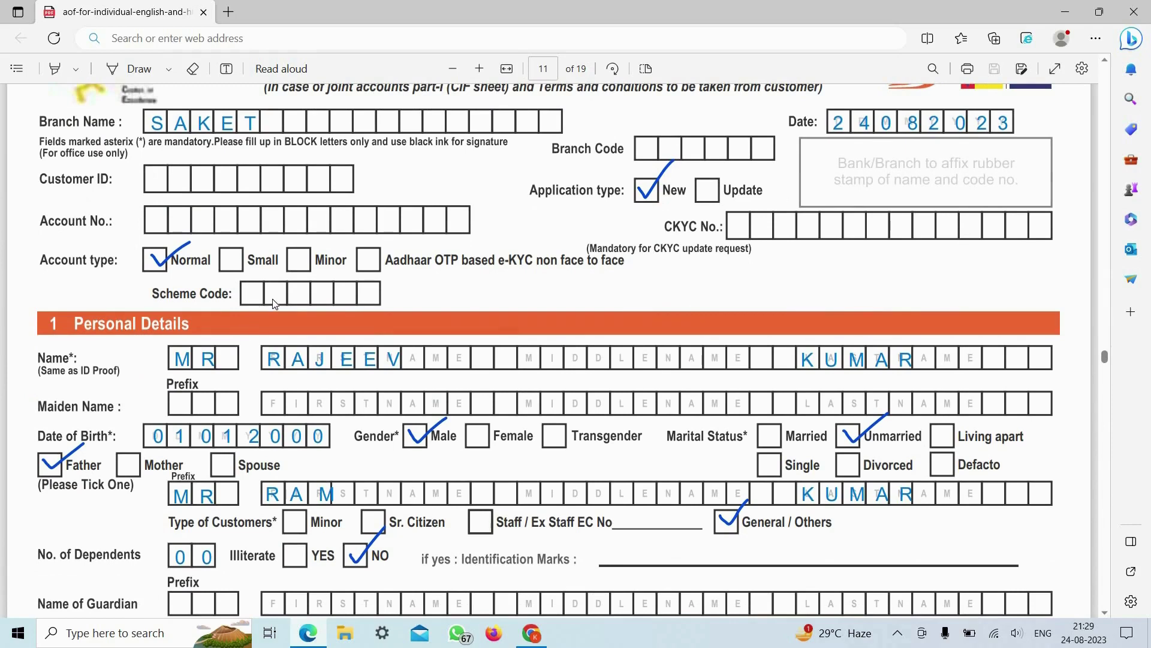
pyautogui.scroll(2, 308, 299)
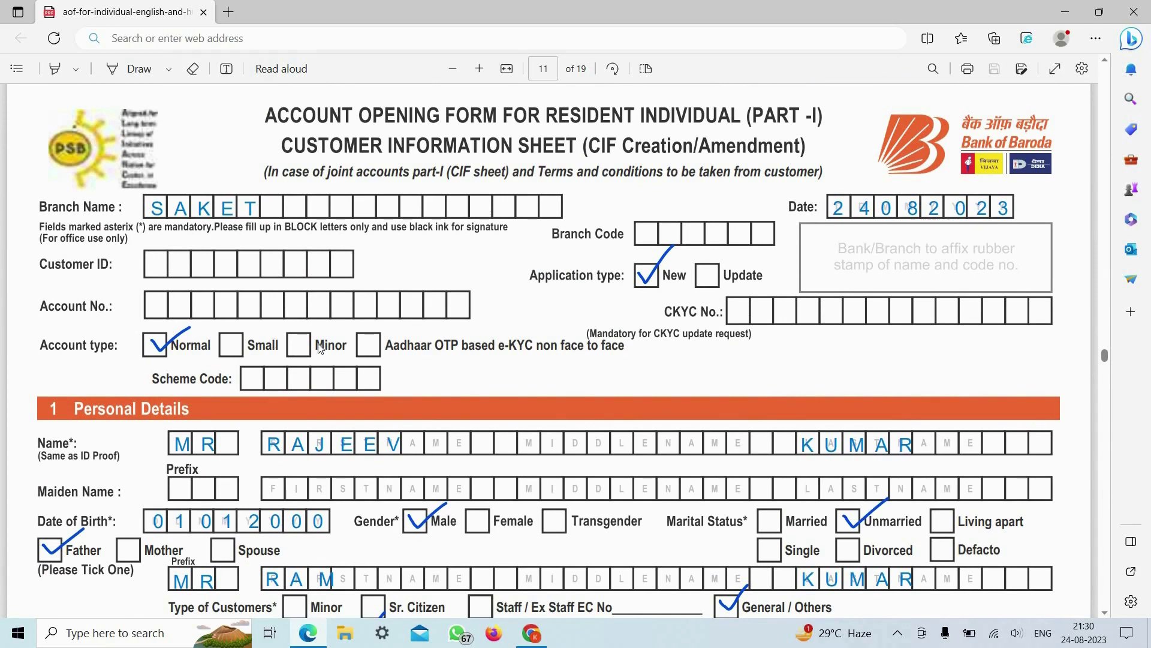
pyautogui.scroll(-4, 433, 332)
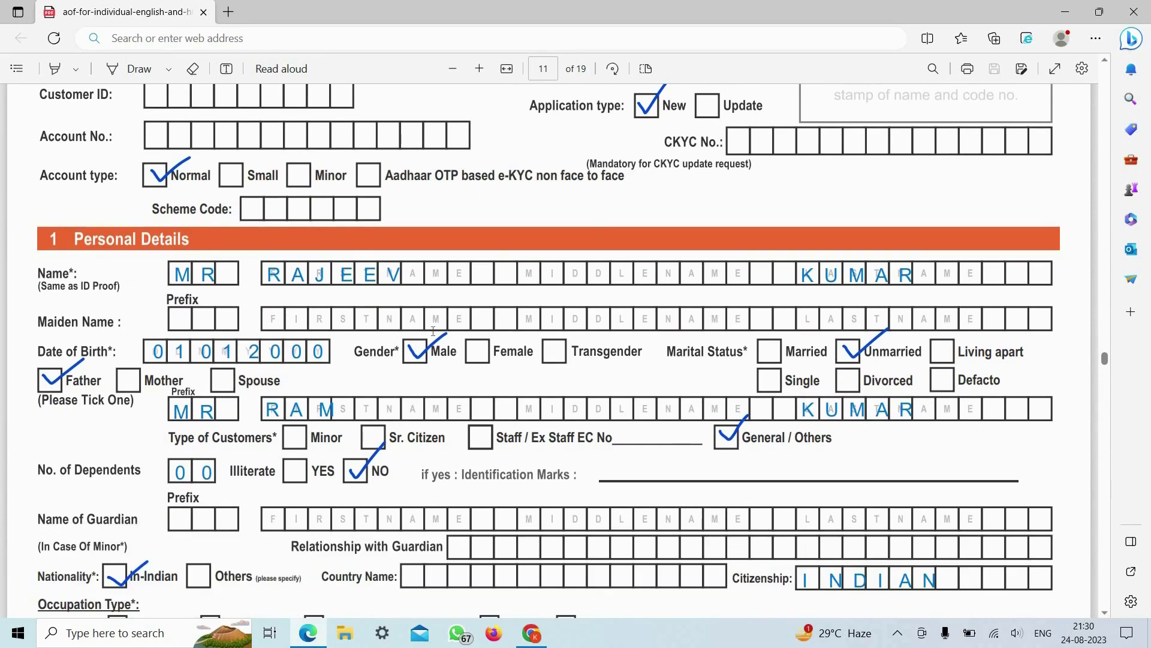
pyautogui.scroll(-2, 433, 332)
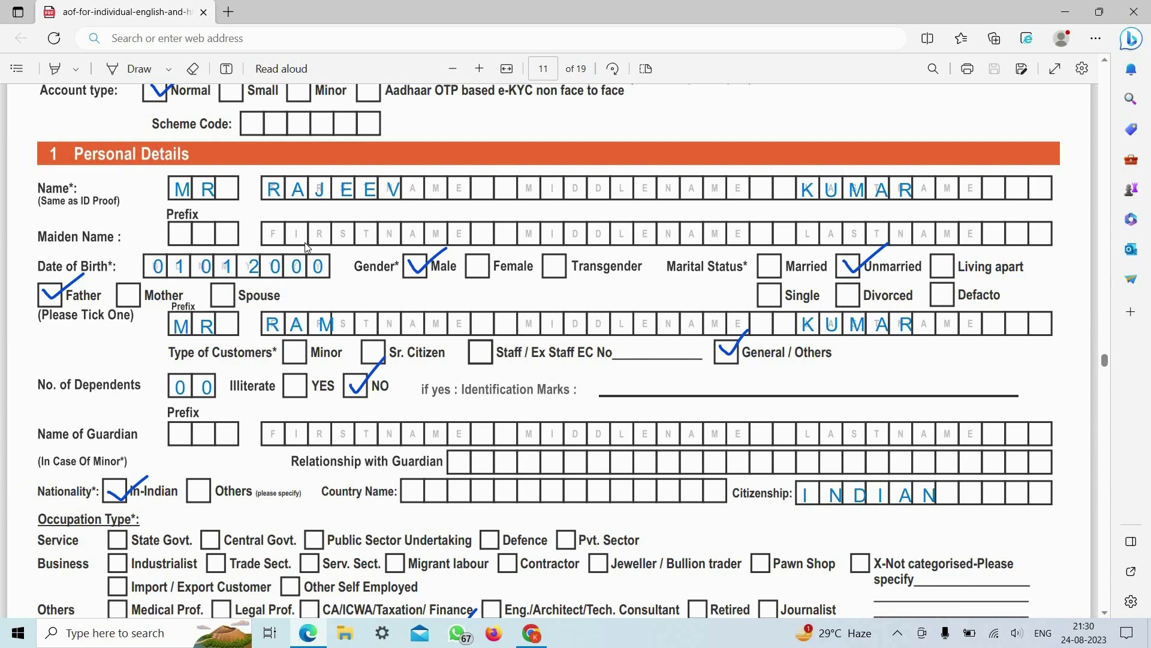
# Step: Reposition the date of birth text over its boxes in the Personal Details section
pyautogui.click(156, 267)
pyautogui.click(427, 288)
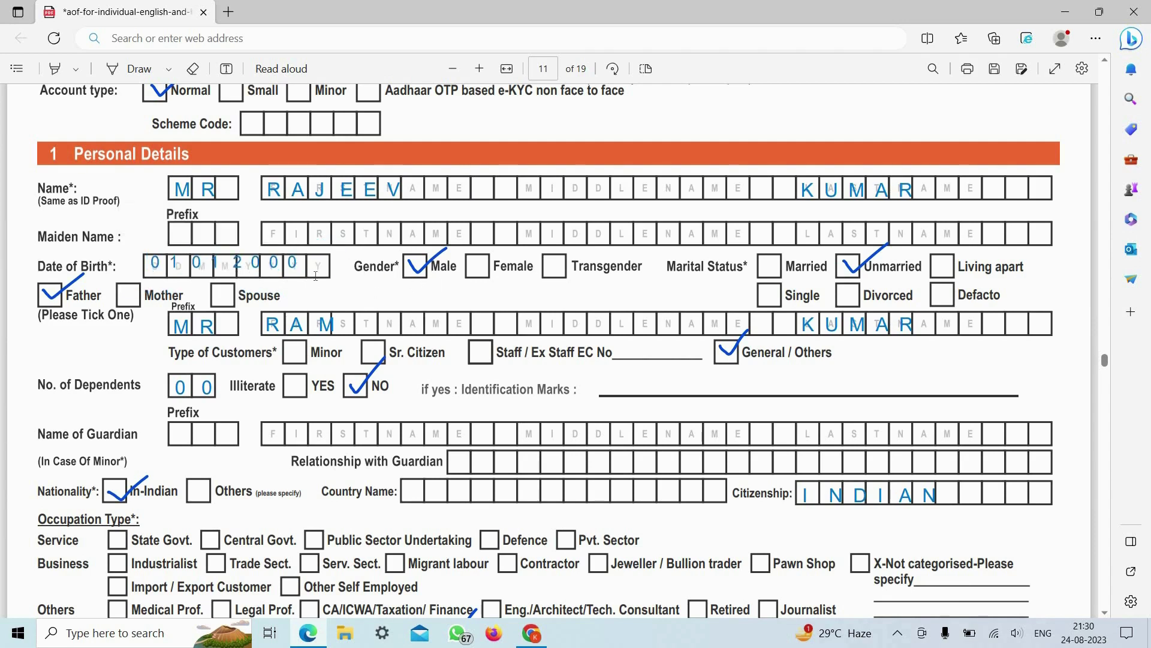
pyautogui.click(267, 266)
pyautogui.moveTo(131, 265); pyautogui.dragTo(132, 266)
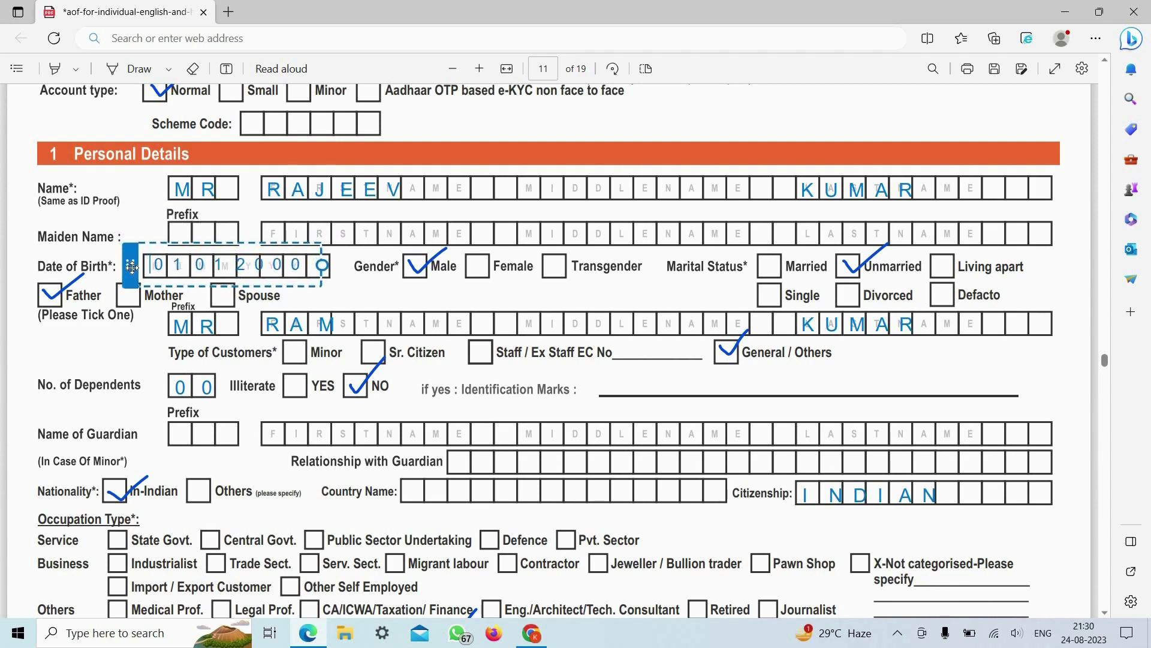
pyautogui.click(428, 277)
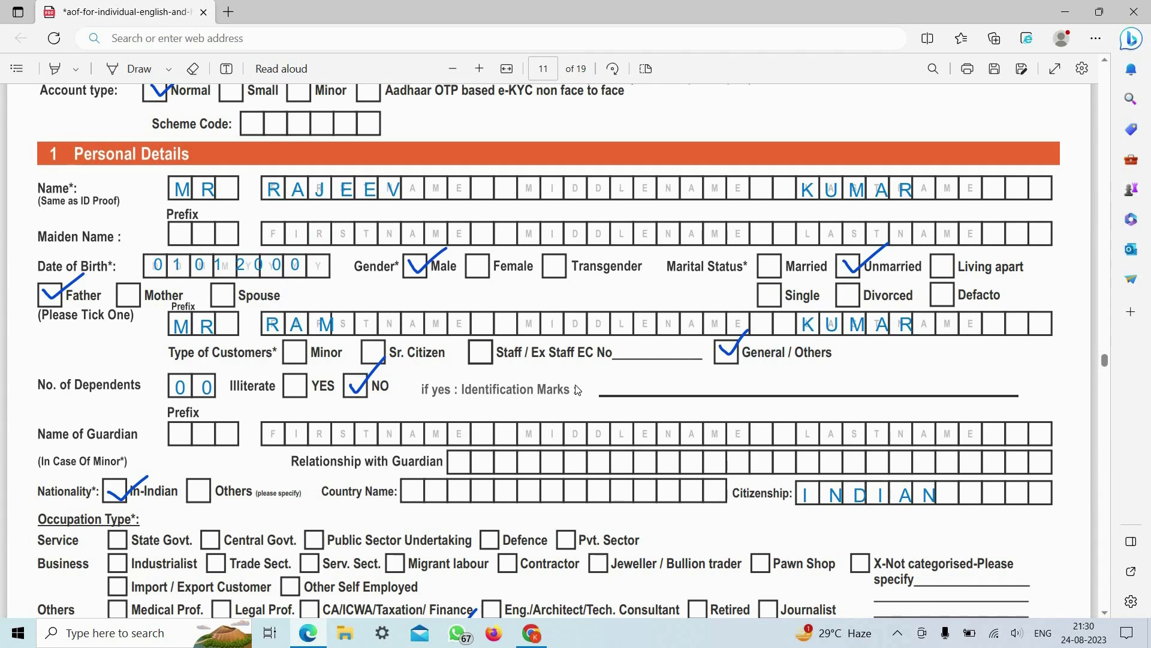
# Step: Examine the form's father's name, customer type, dependents, nationality, occupation, income, religion, category and educational qualification entries
pyautogui.scroll(-1, 577, 390)
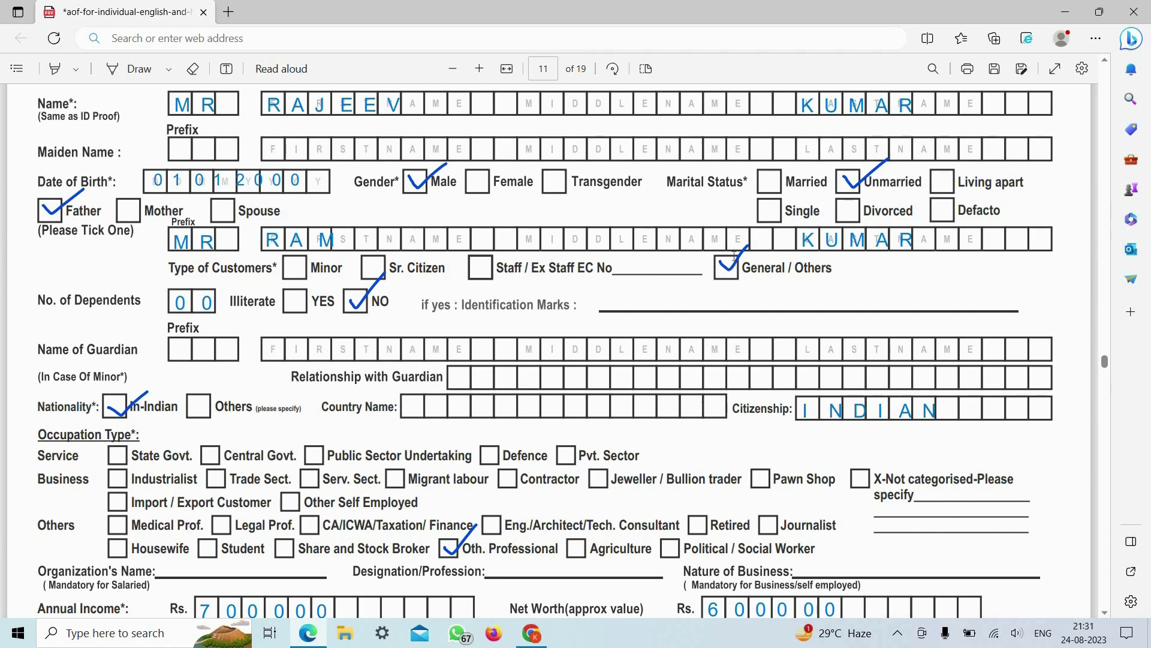
pyautogui.click(188, 242)
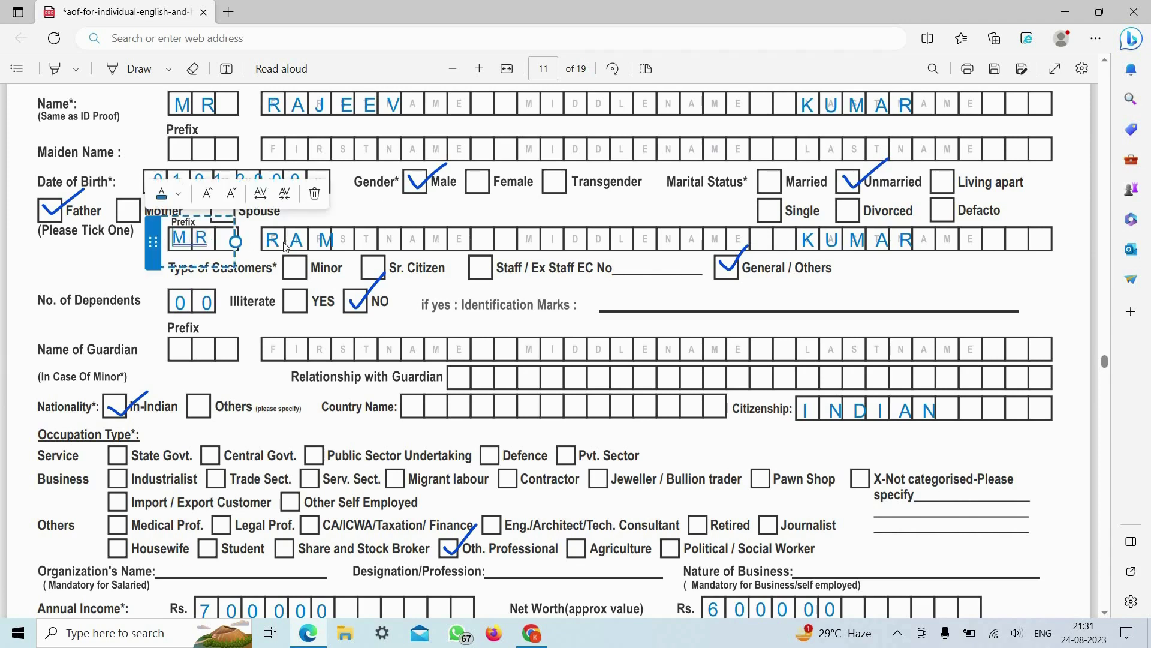
pyautogui.click(383, 218)
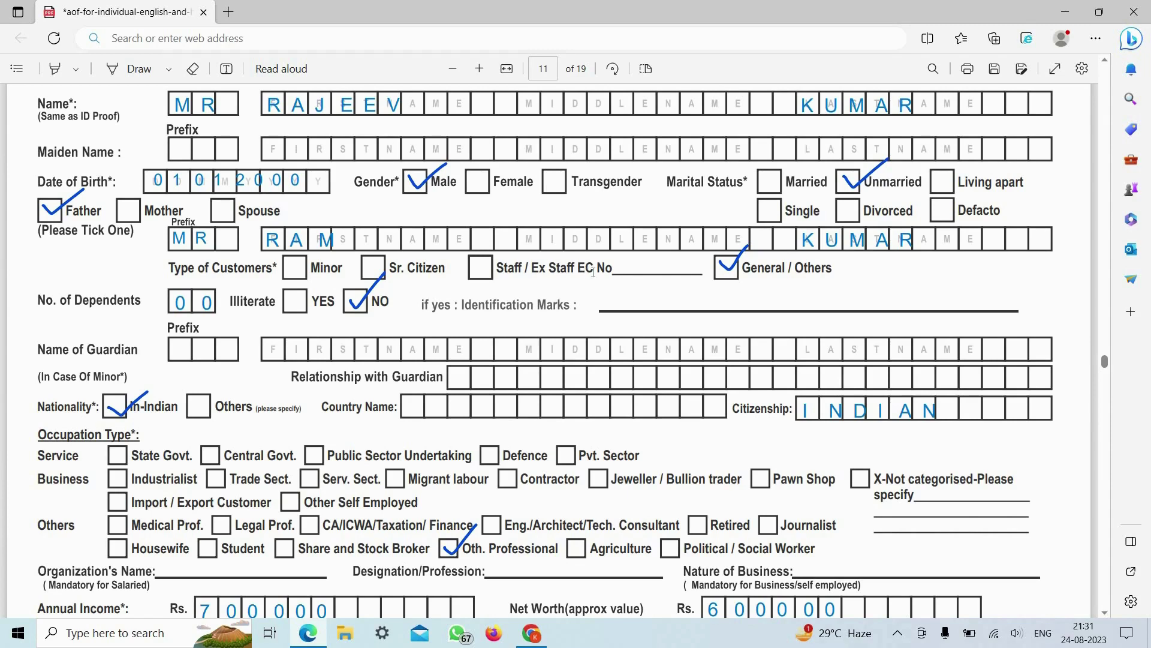
pyautogui.scroll(-1, 240, 230)
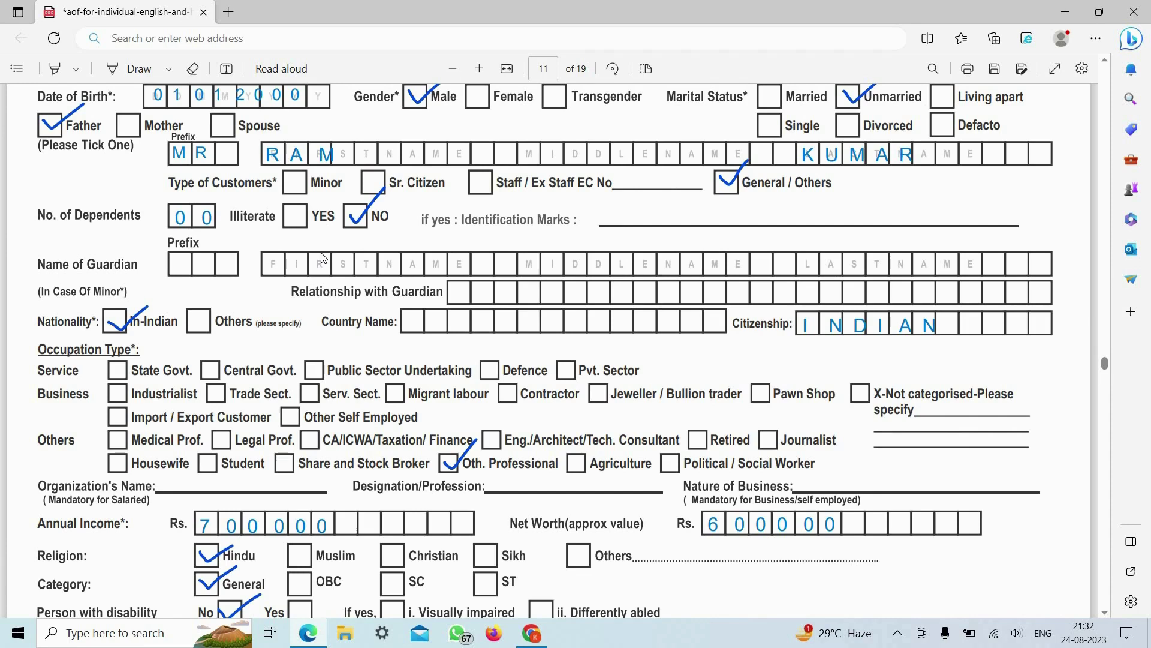
pyautogui.scroll(-2, 323, 258)
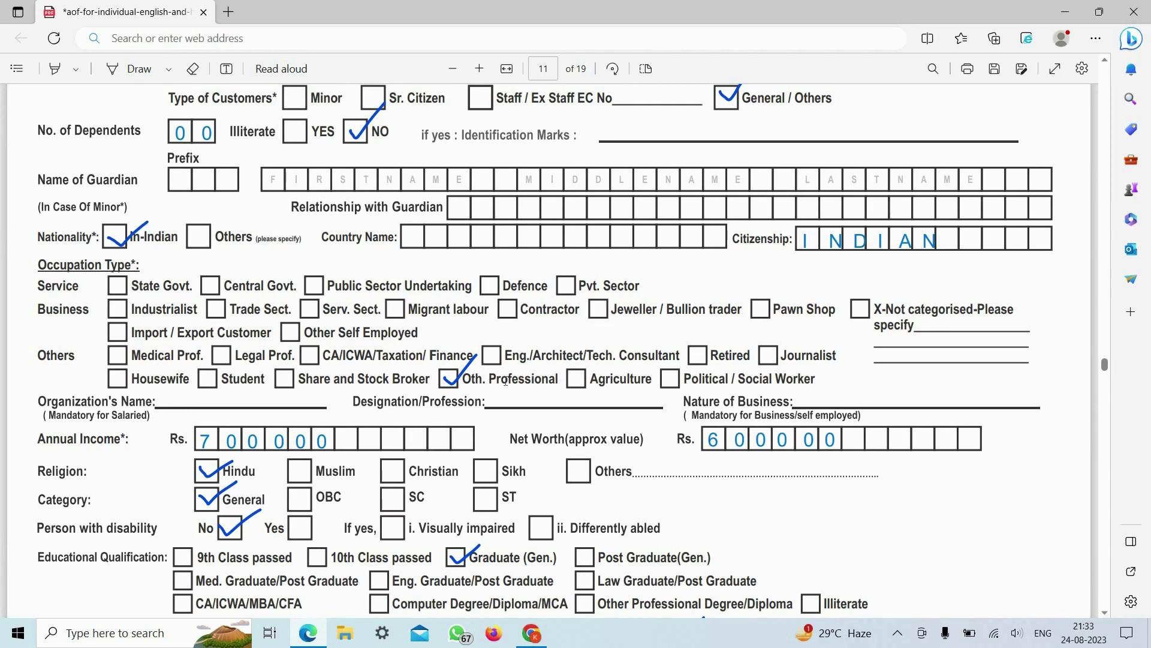
pyautogui.scroll(-1, 505, 381)
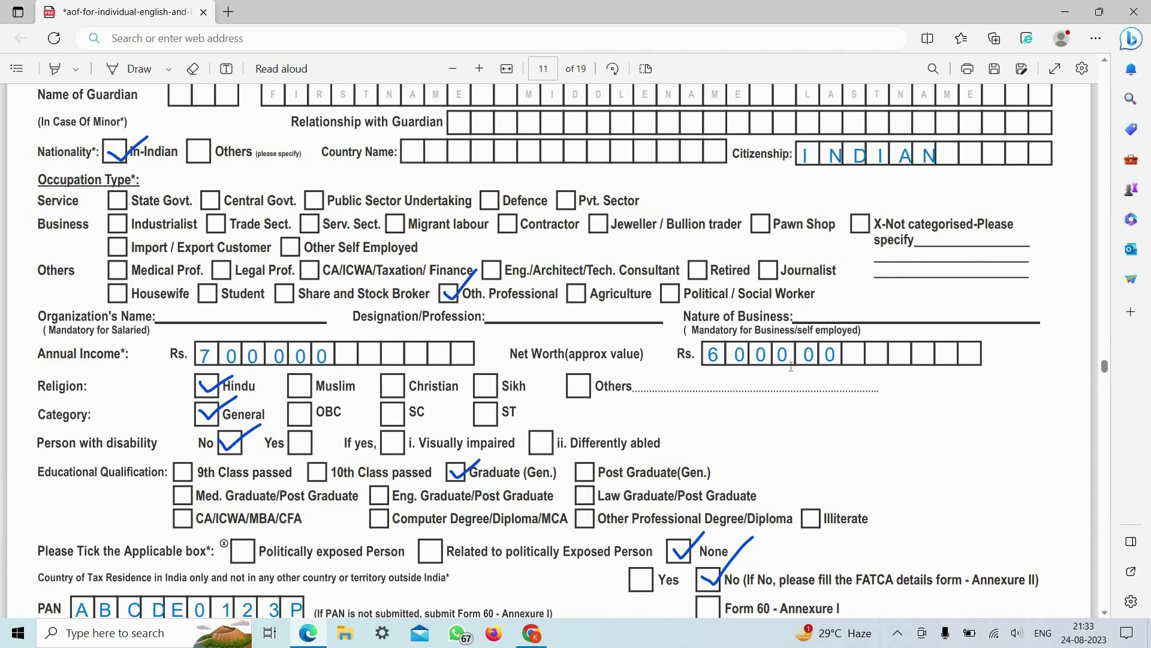
pyautogui.scroll(-1, 791, 366)
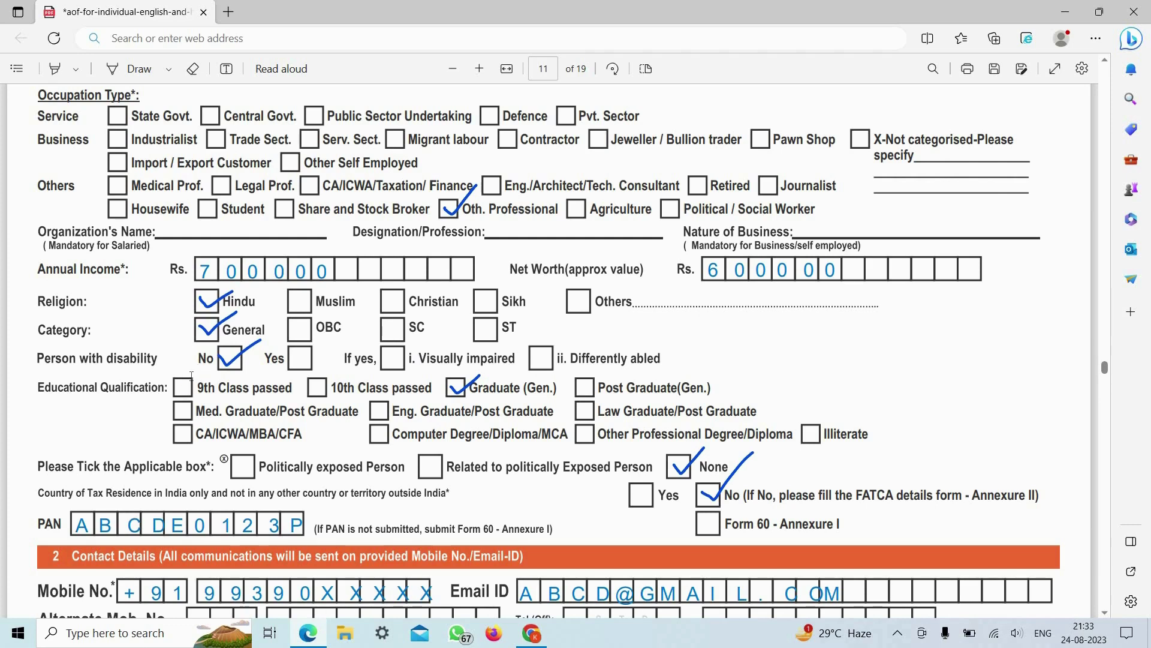
pyautogui.scroll(-1, 217, 378)
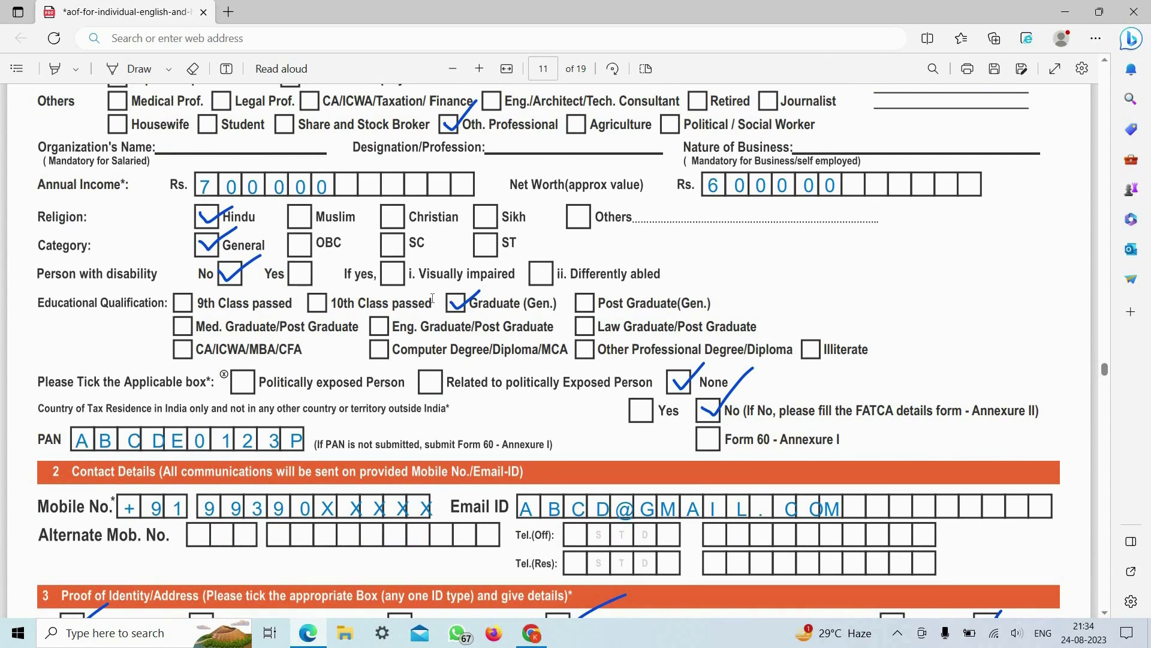
pyautogui.moveTo(432, 298); pyautogui.dragTo(538, 301)
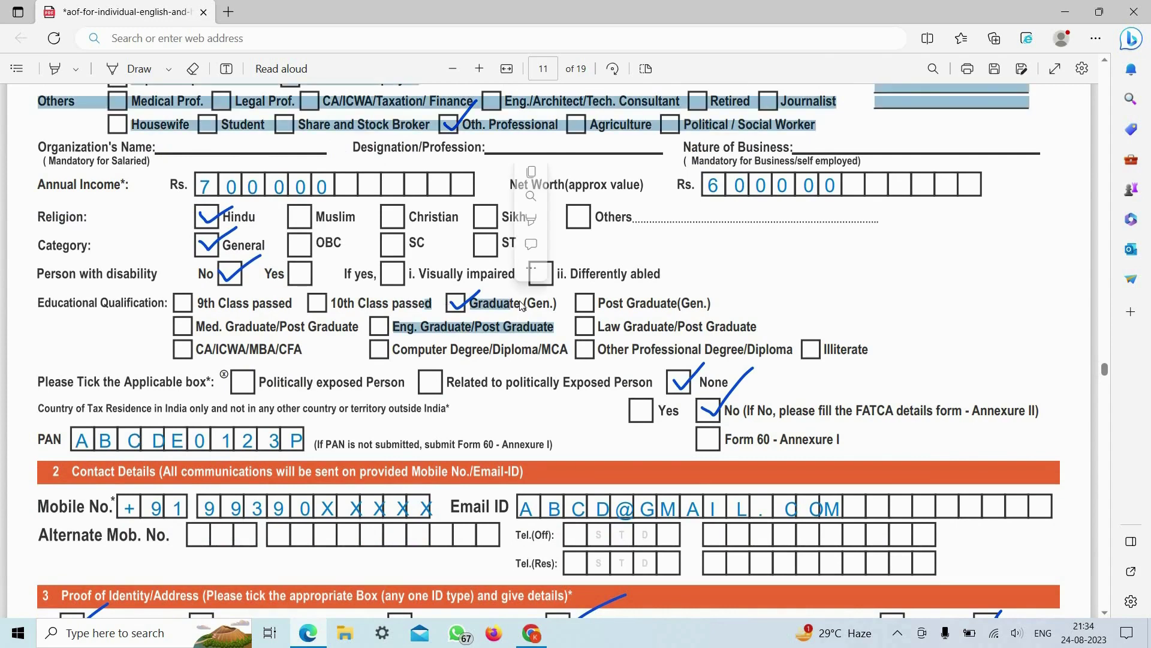
pyautogui.click(538, 302)
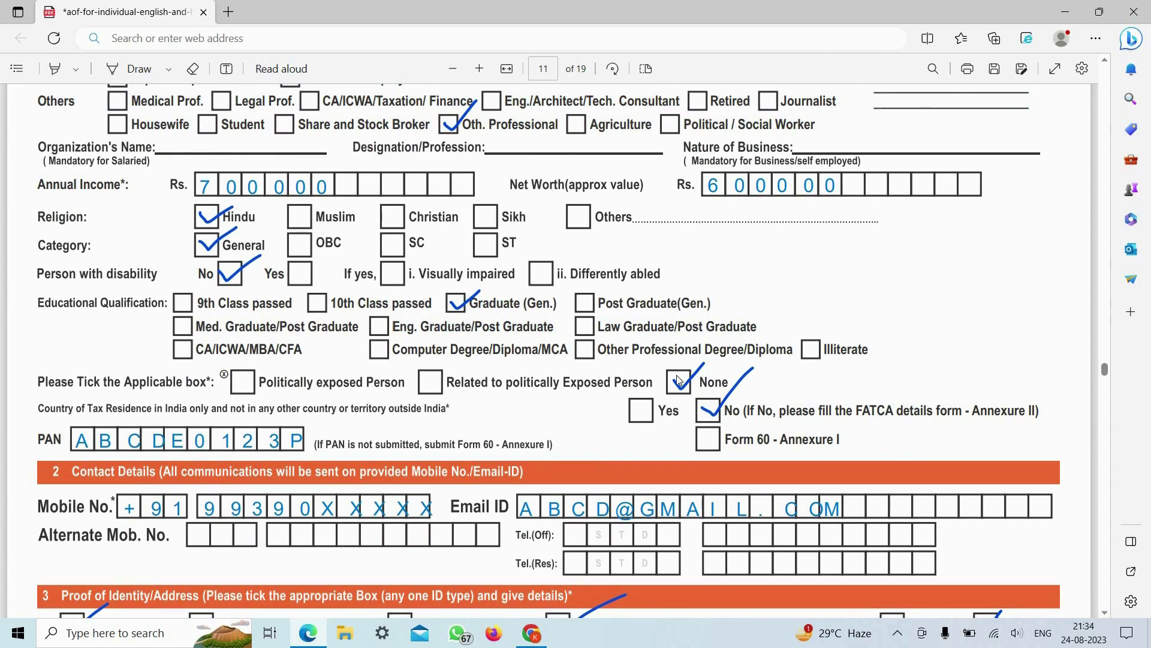
# Step: Examine the form's political exposure, tax residence, PAN, contact details and proof of identity entries
pyautogui.scroll(-2, 679, 380)
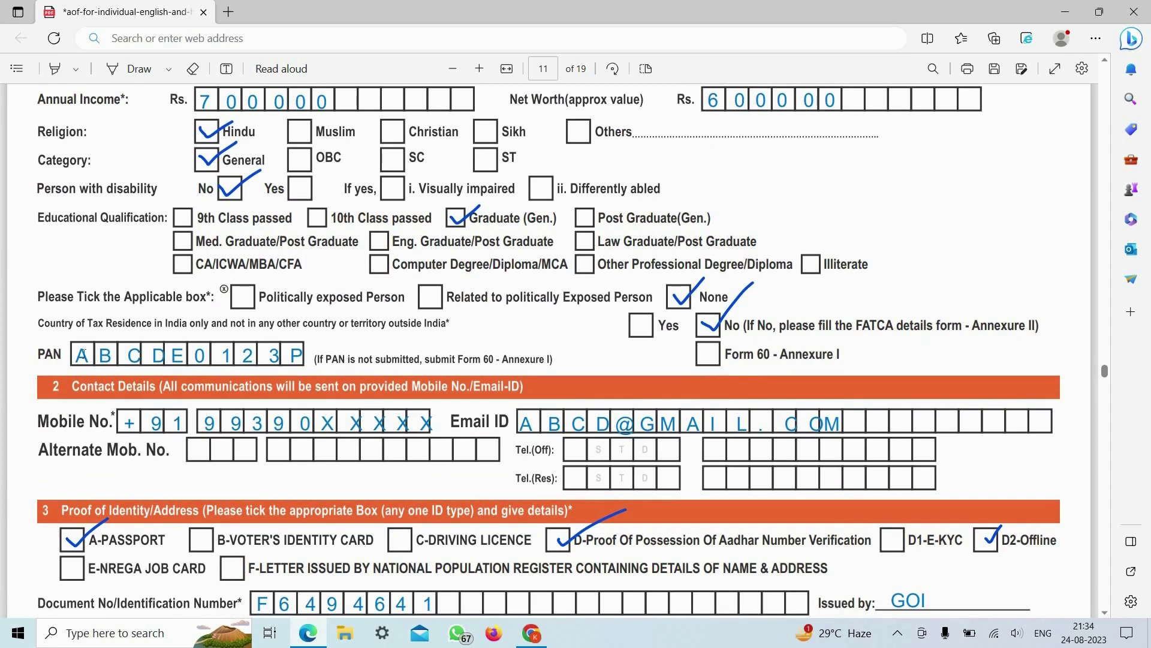
pyautogui.click(78, 354)
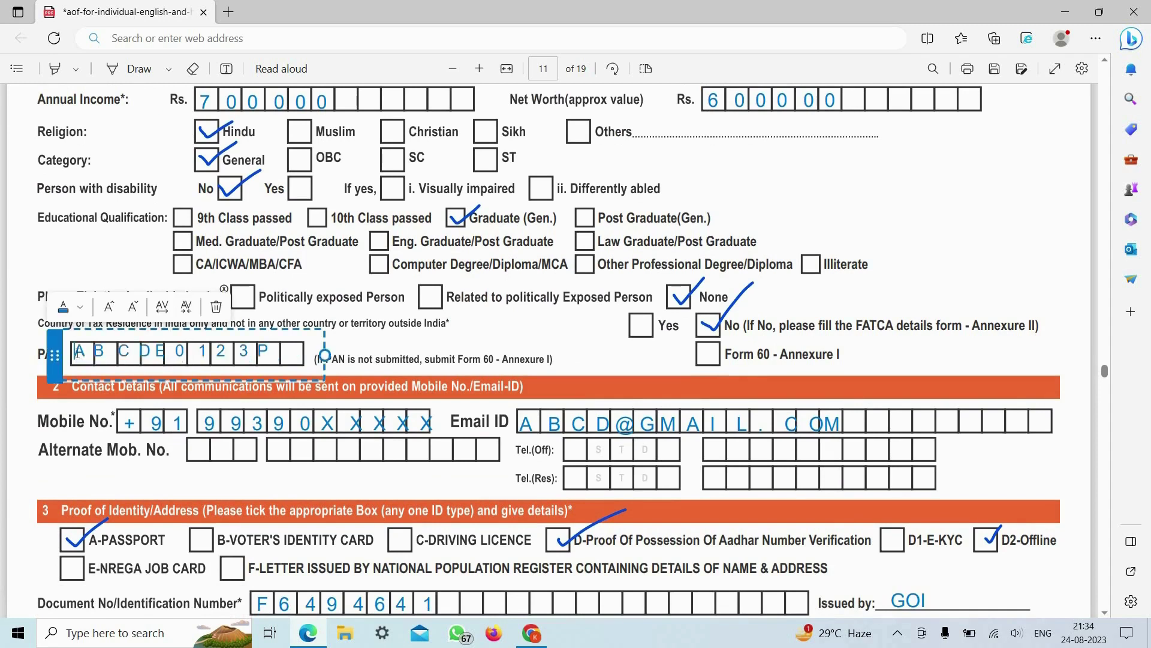
pyautogui.click(480, 329)
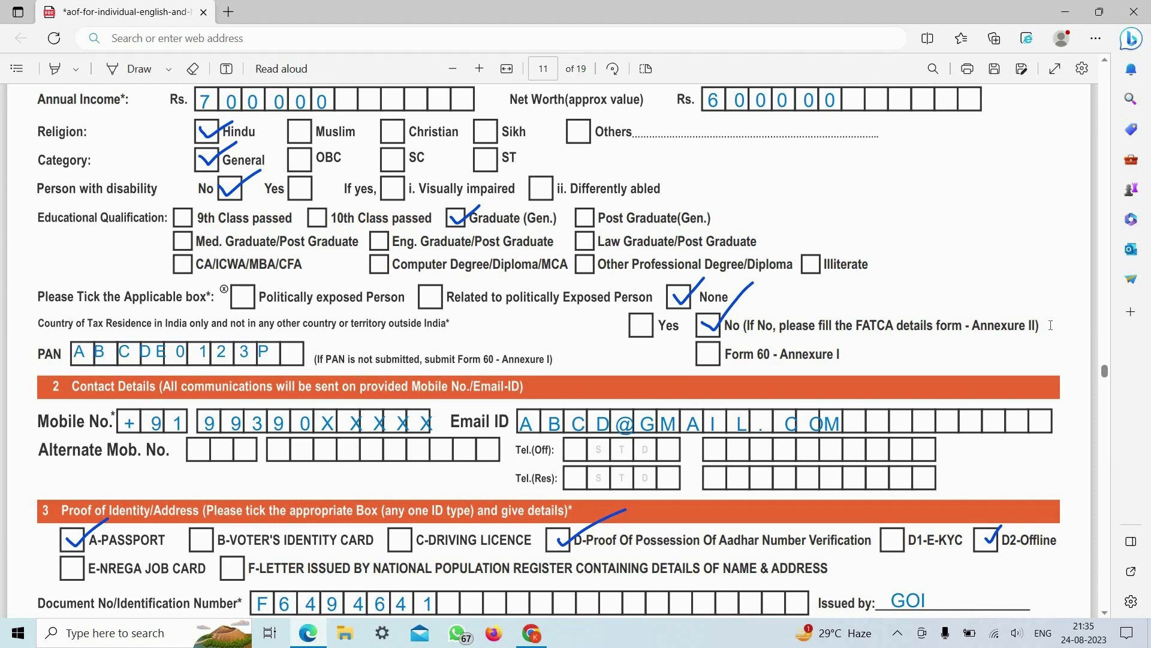
pyautogui.scroll(-3, 162, 263)
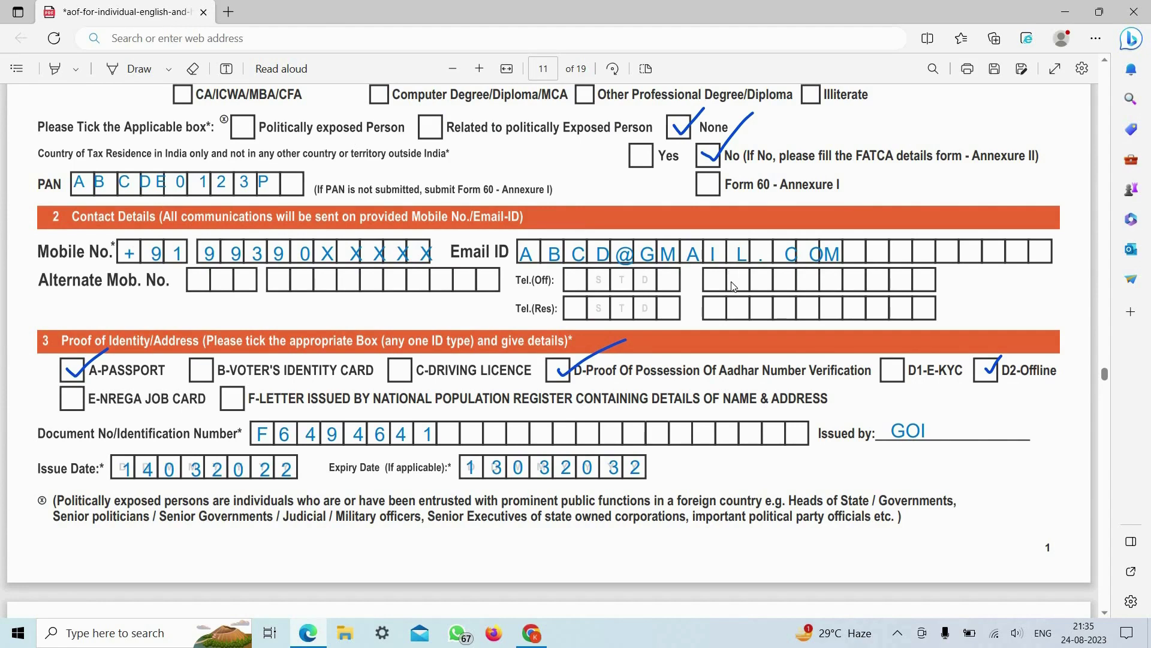
pyautogui.scroll(-2, 733, 287)
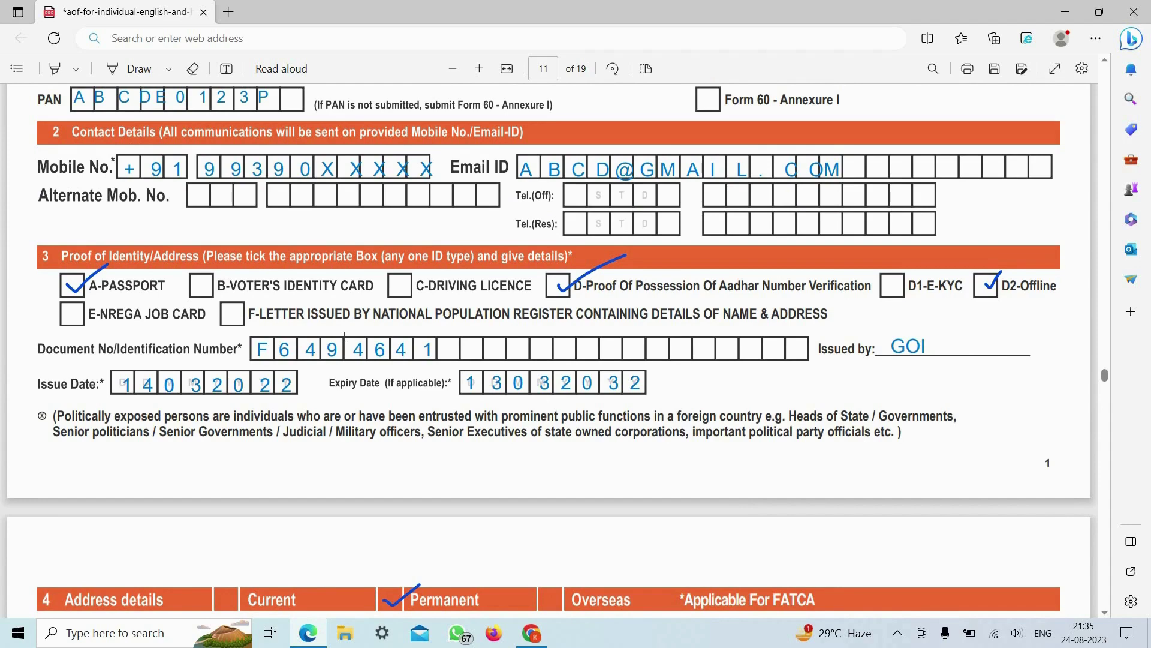
pyautogui.scroll(-2, 345, 336)
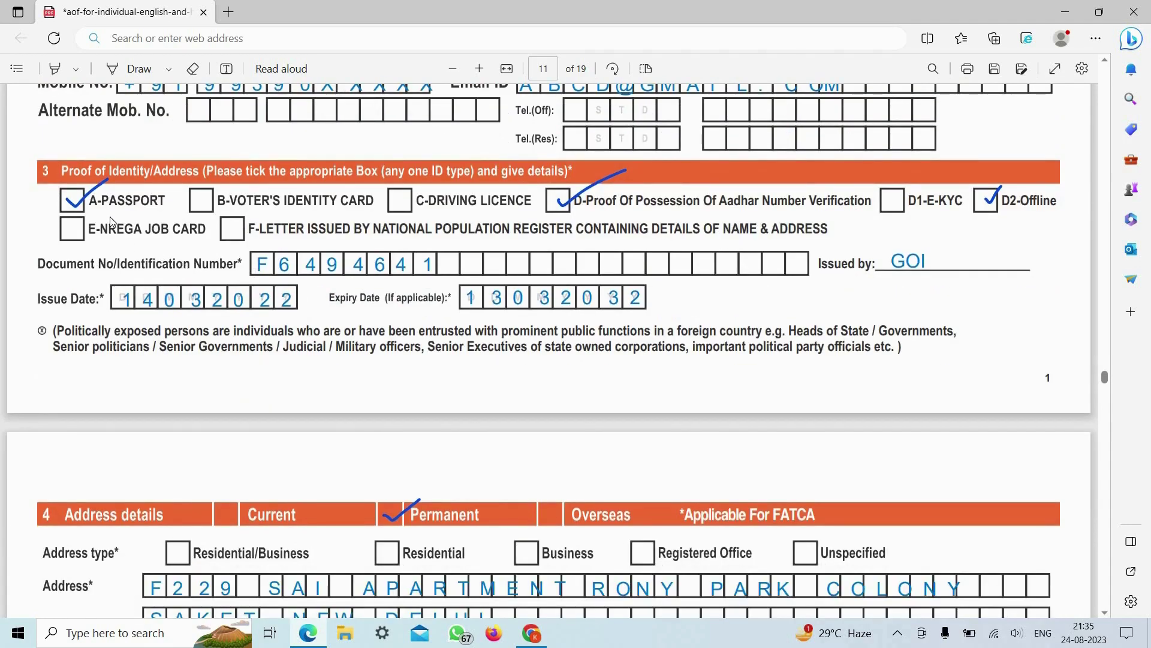
# Step: Reposition the document number text over its boxes in the Proof of Identity/Address section
pyautogui.click(253, 261)
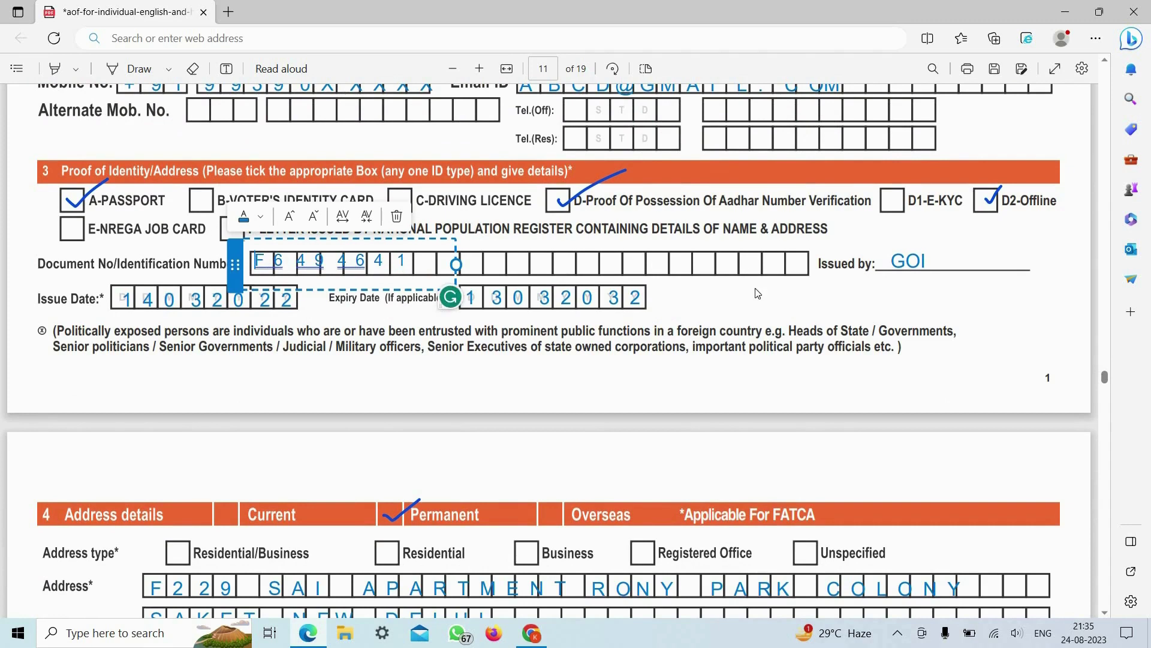
pyautogui.click(602, 258)
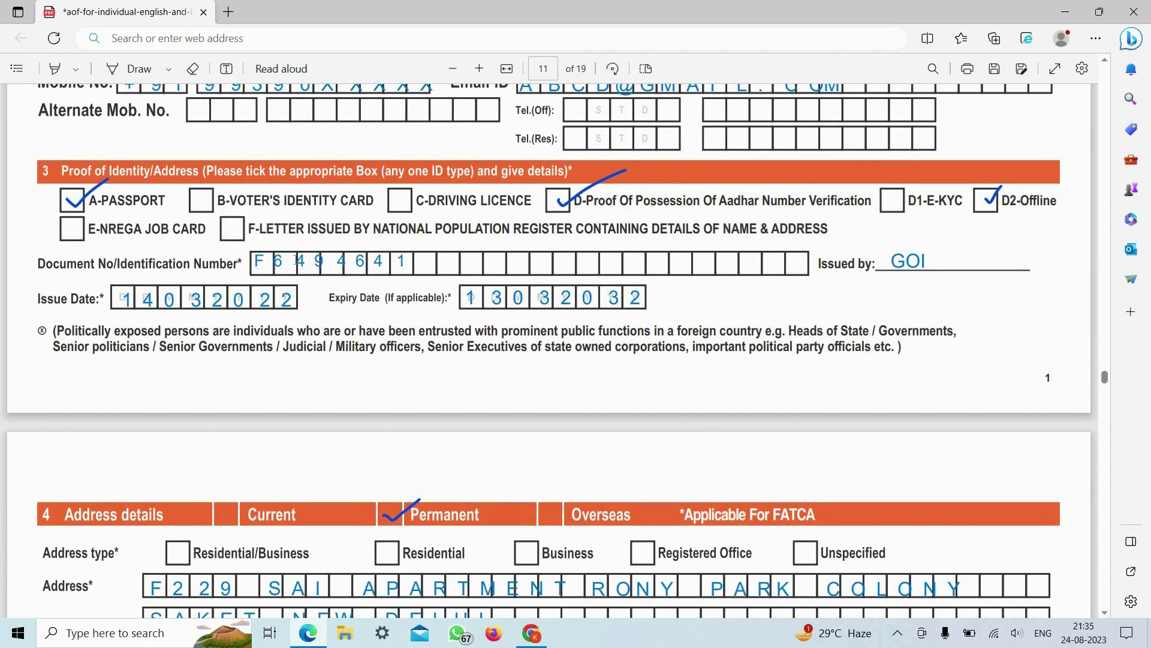
pyautogui.click(396, 261)
pyautogui.moveTo(236, 262); pyautogui.dragTo(238, 267)
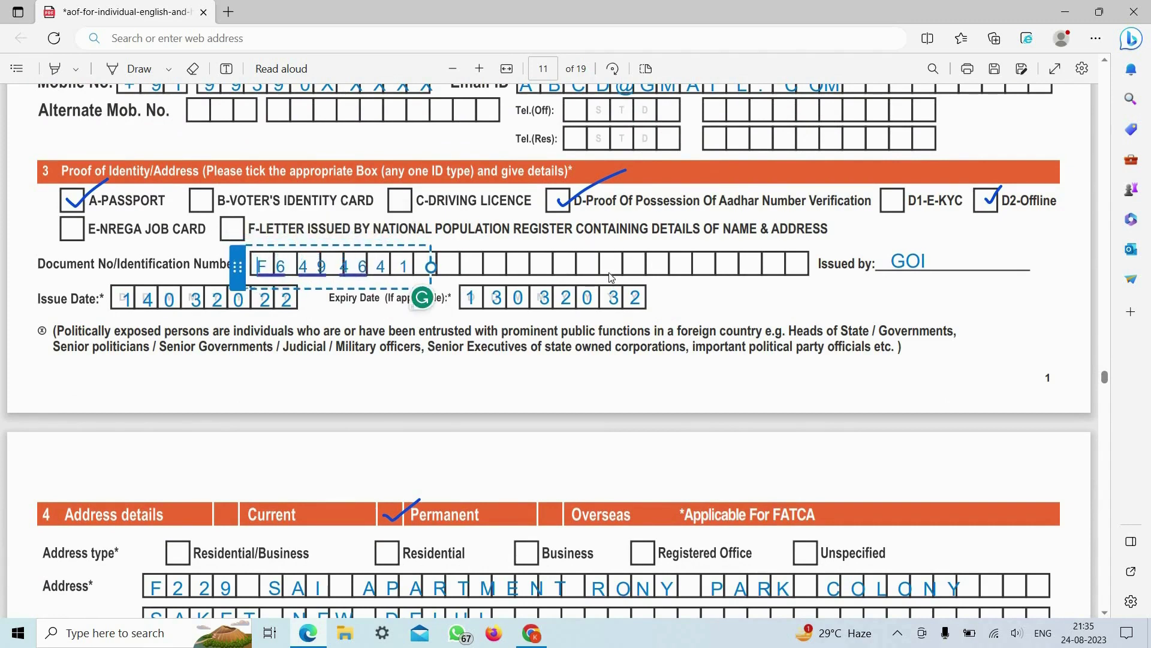
pyautogui.click(805, 301)
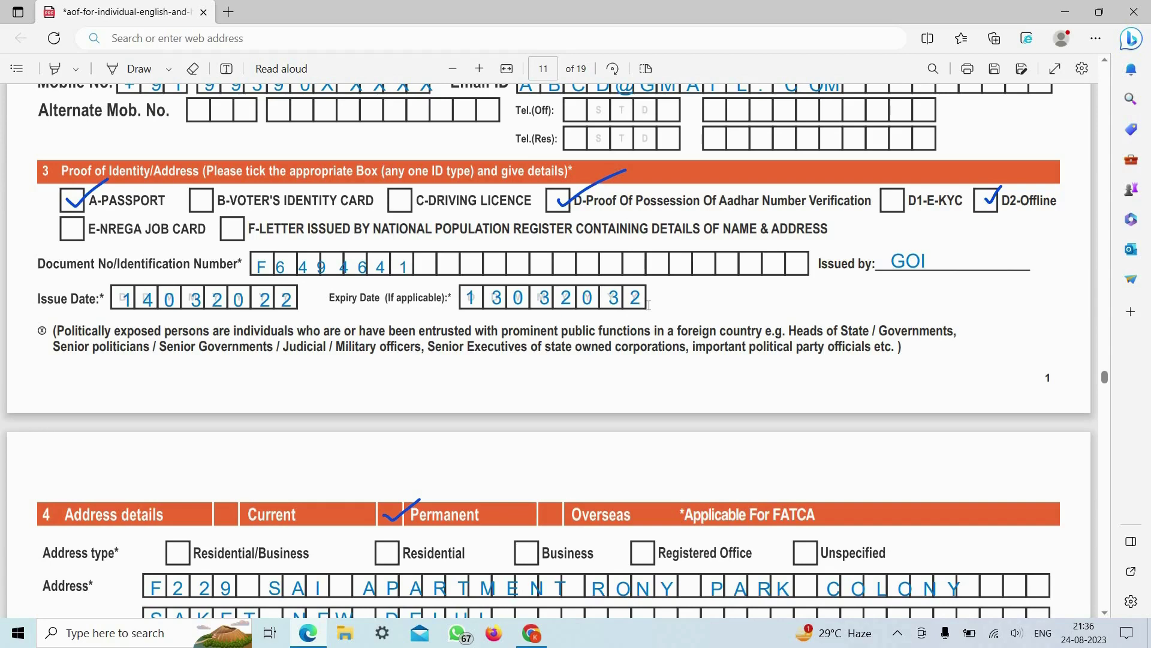
# Step: Examine the permanent and correspondence address entries in sections 4 and 5 of the form
pyautogui.scroll(-1, 470, 241)
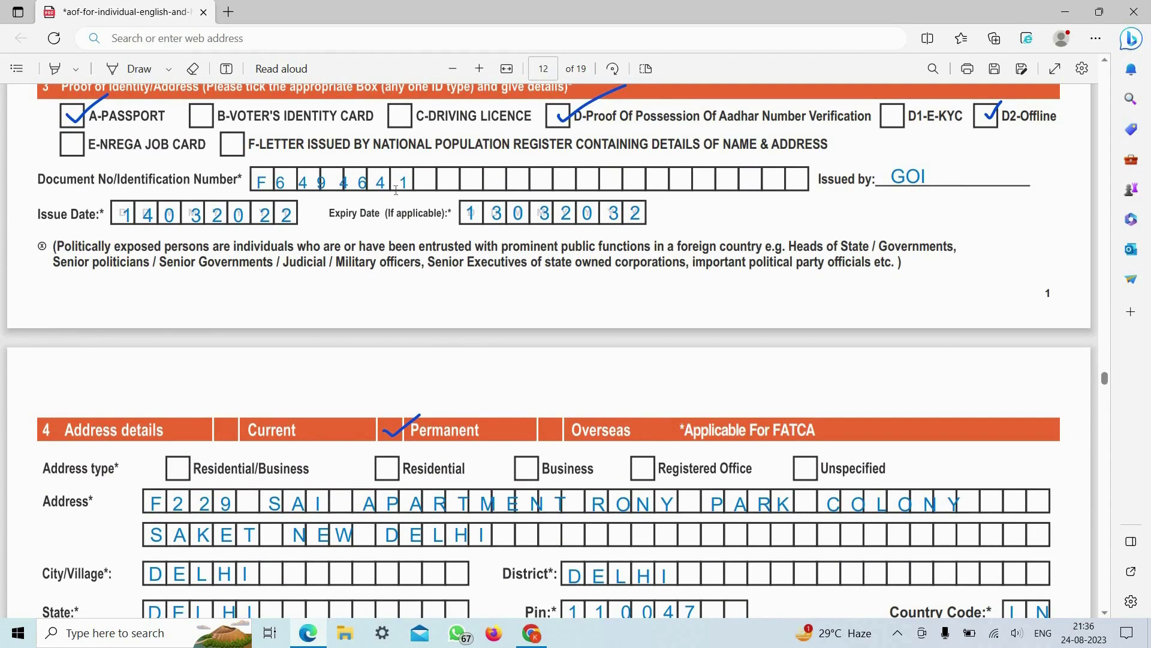
pyautogui.scroll(-4, 398, 195)
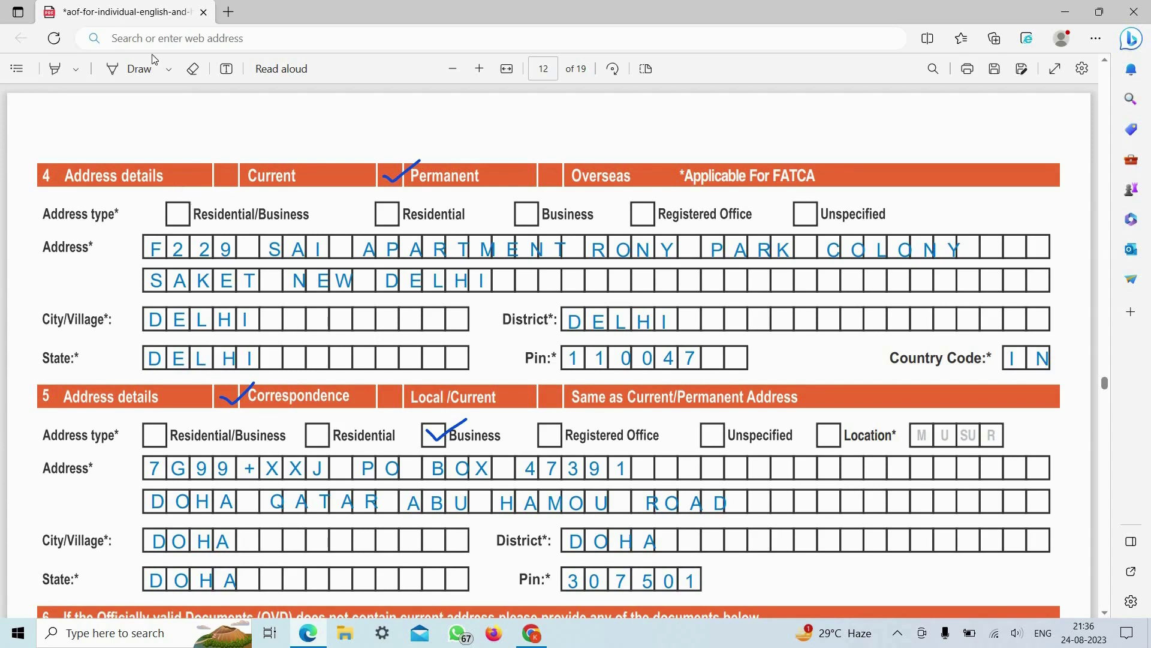
pyautogui.click(150, 246)
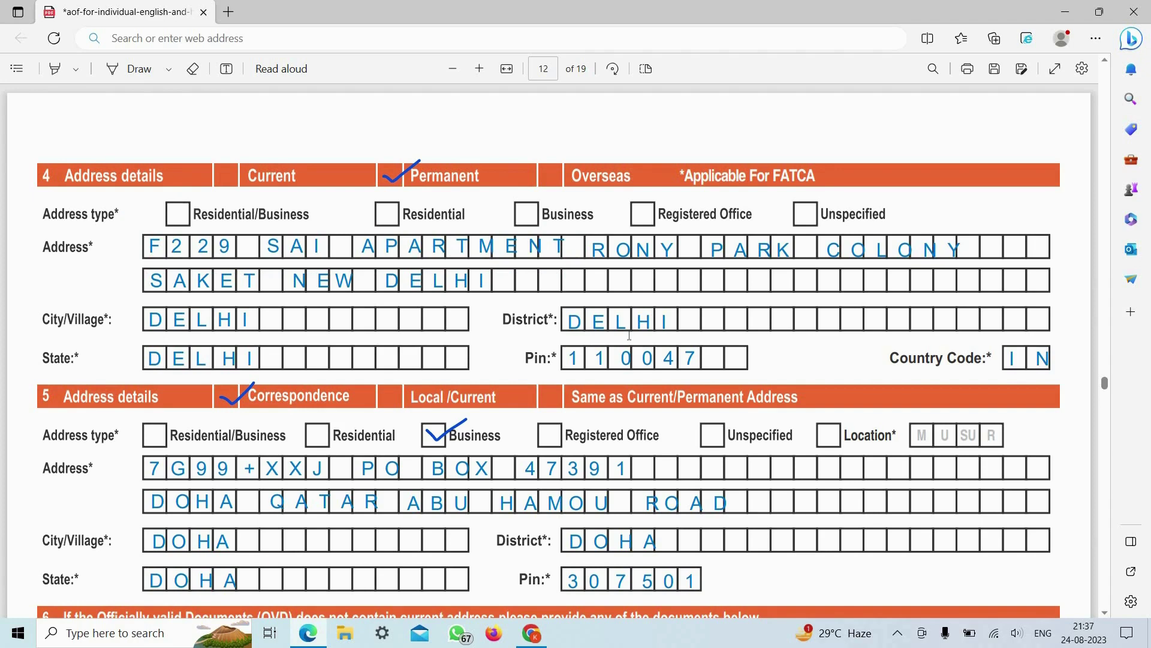
pyautogui.scroll(-2, 389, 342)
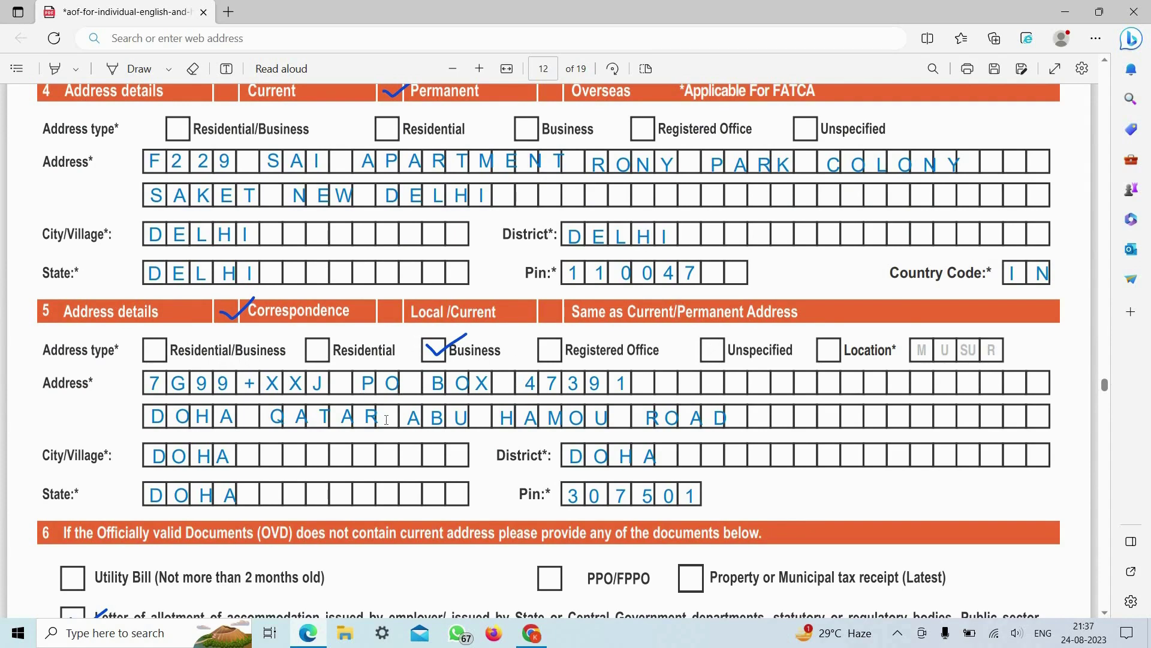
pyautogui.scroll(-3, 386, 419)
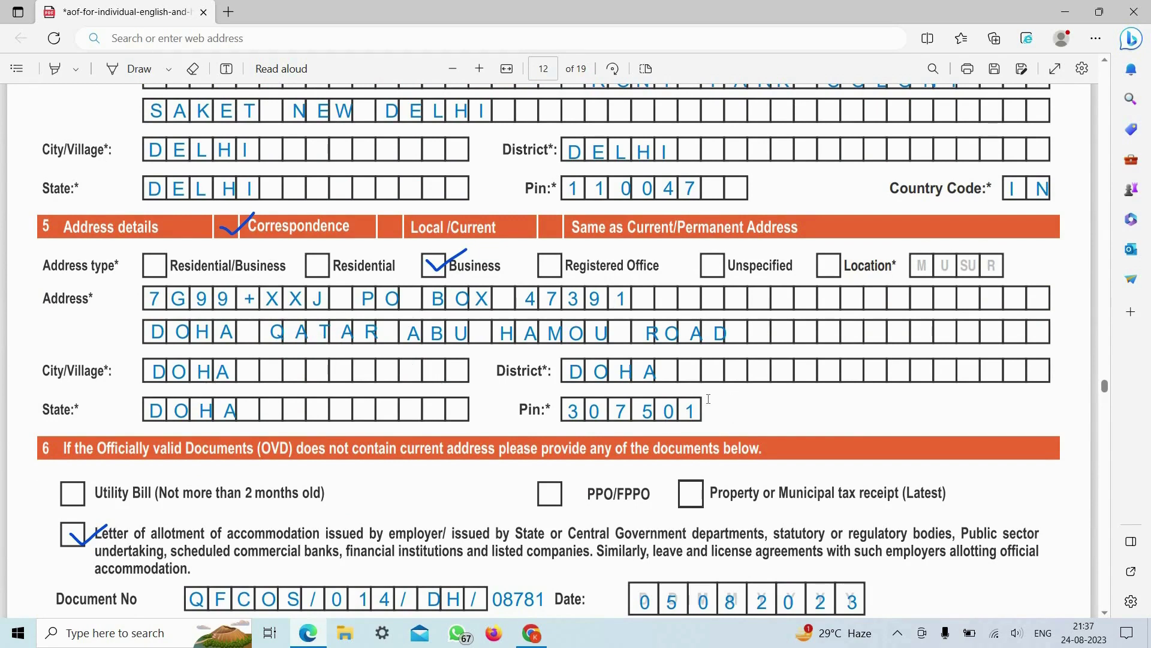
pyautogui.scroll(-1, 727, 411)
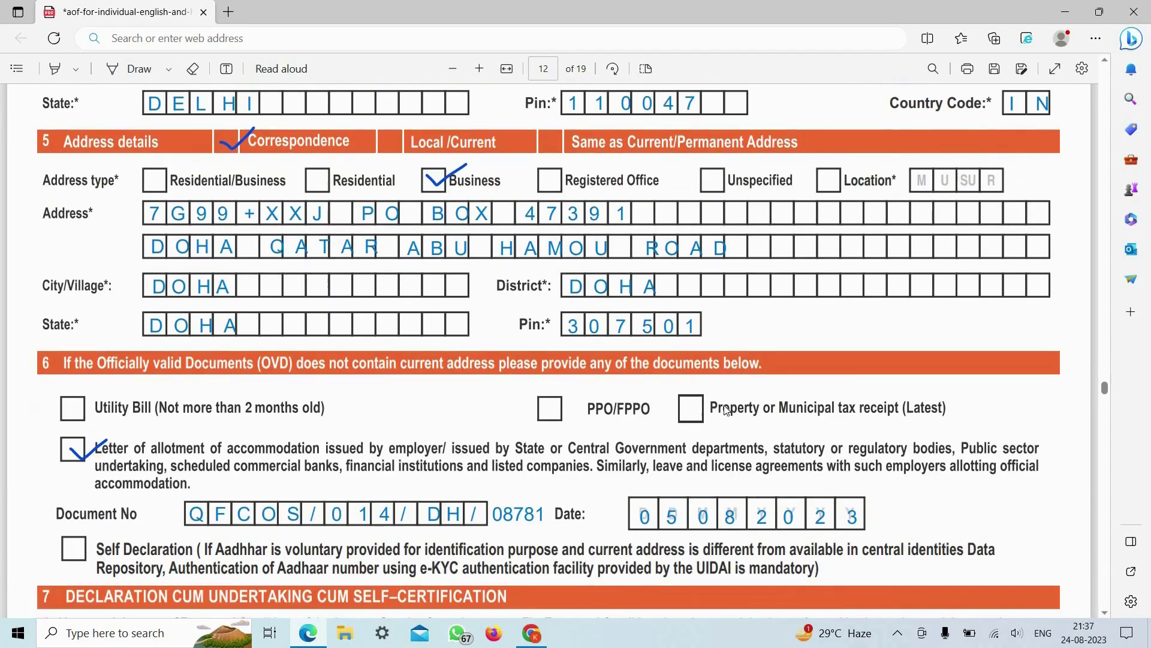
pyautogui.scroll(-1, 727, 411)
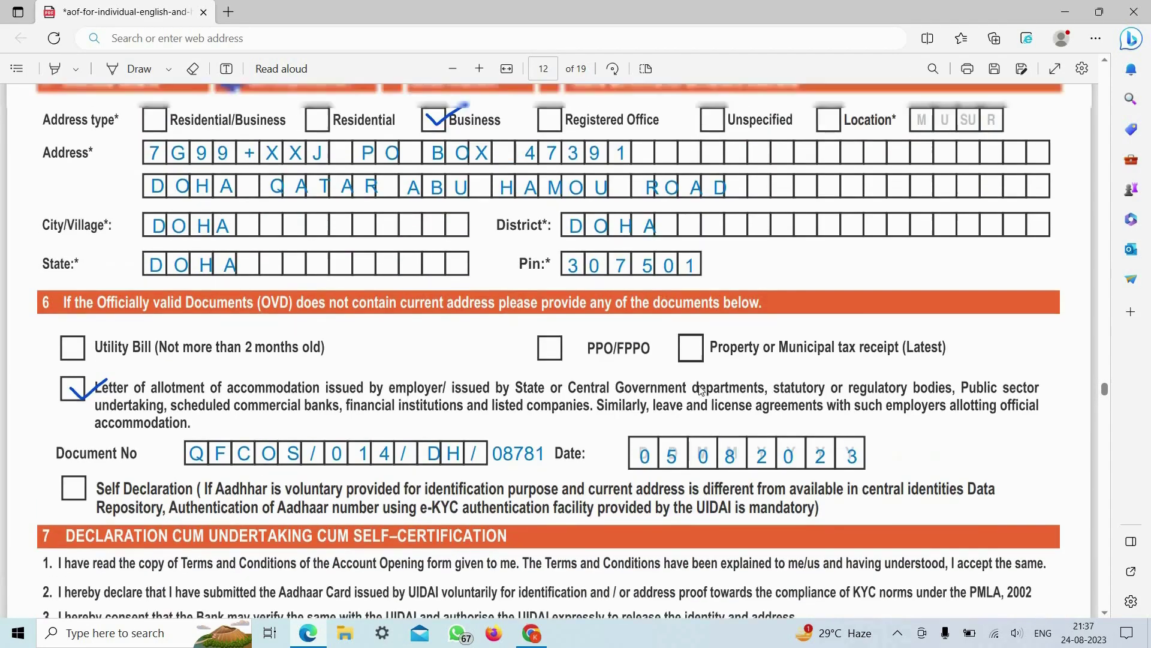
pyautogui.scroll(1, 540, 300)
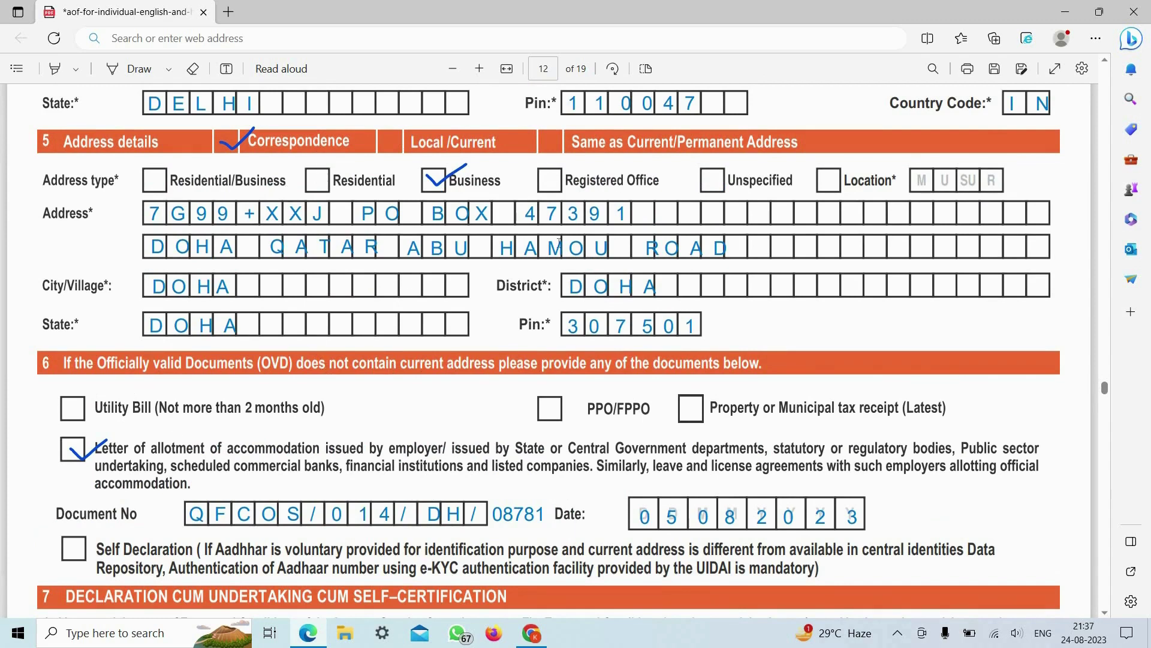
# Step: Examine the current address document entries, the declaration with photo, signature, place and date, and the office use section
pyautogui.scroll(-2, 466, 297)
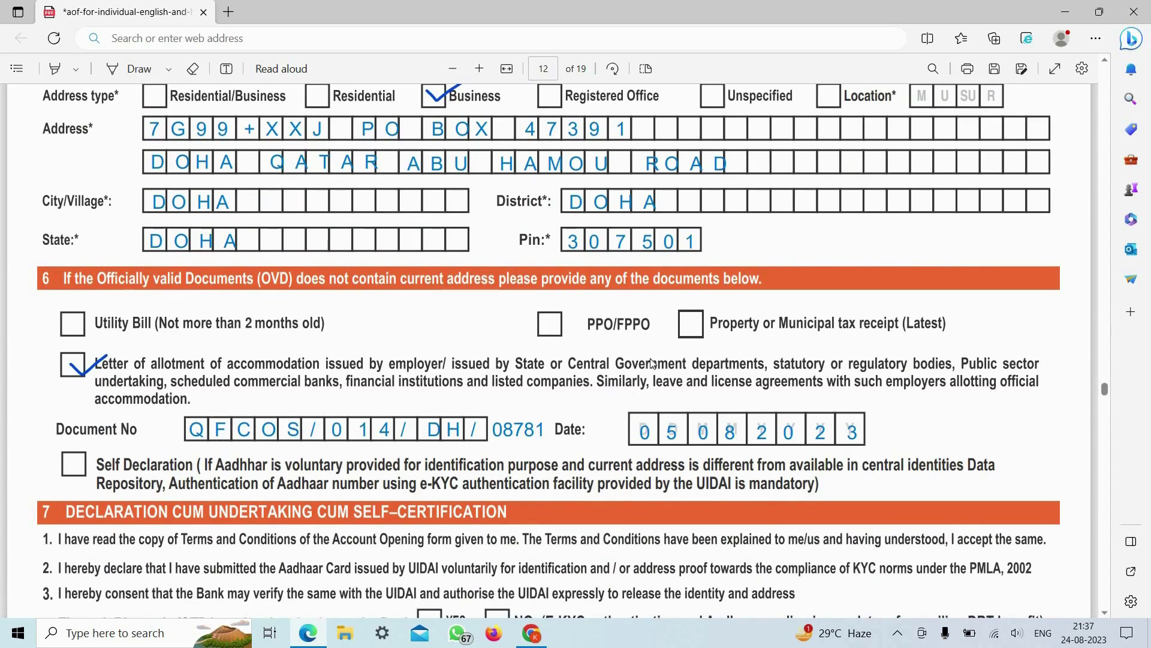
pyautogui.scroll(-2, 294, 305)
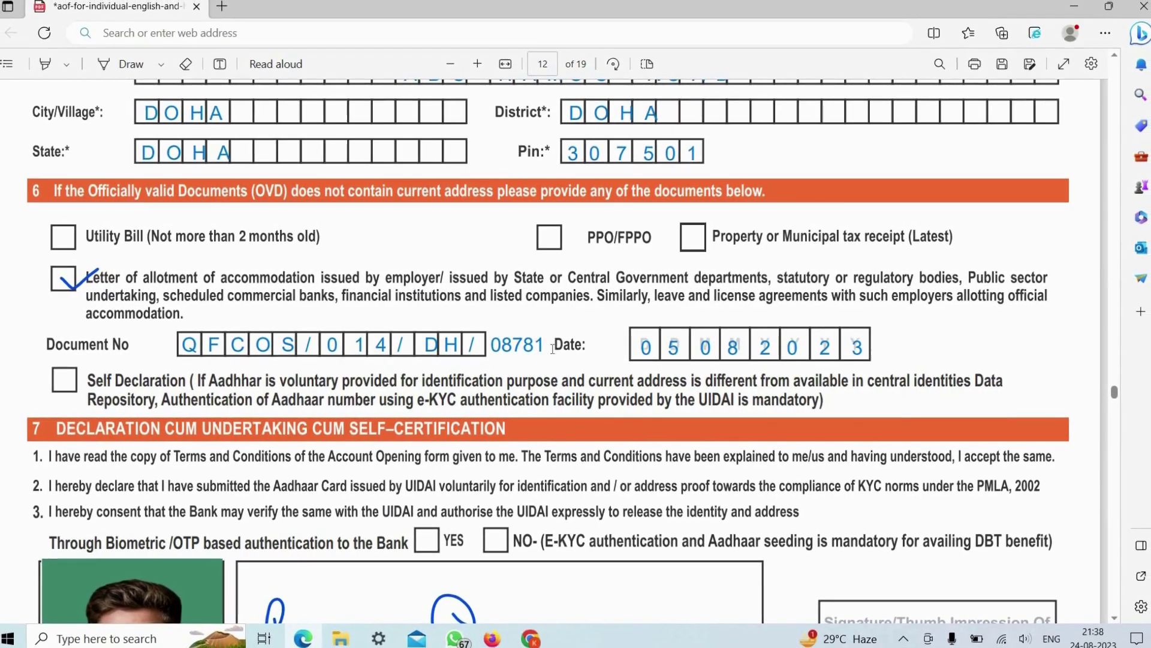
pyautogui.scroll(-2, 545, 341)
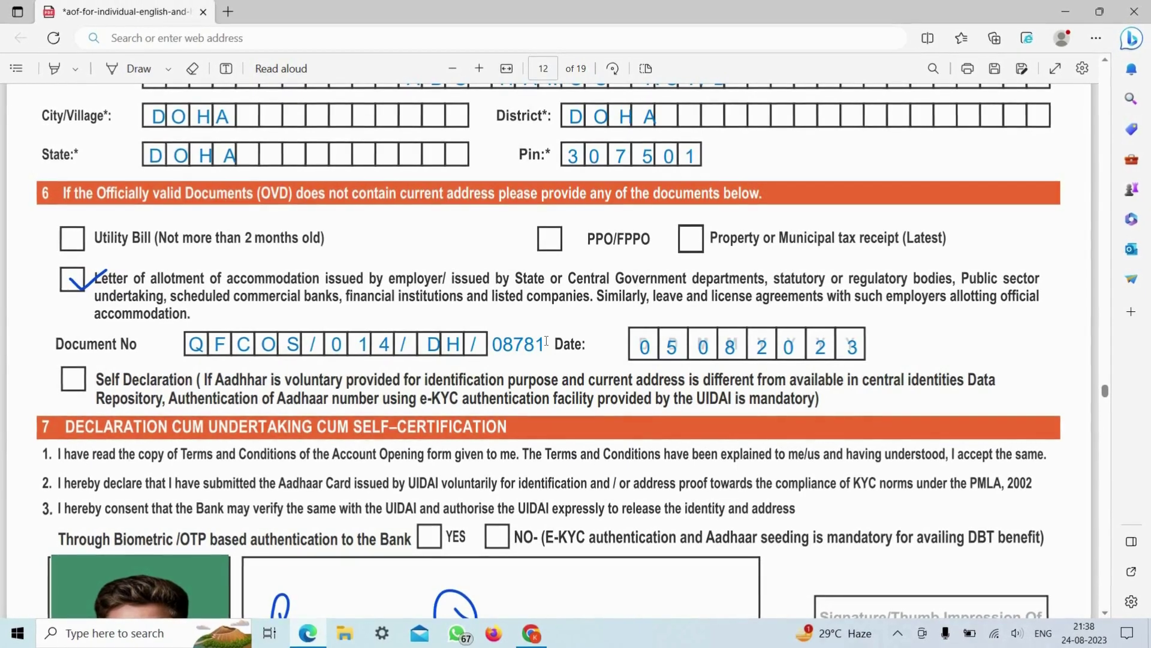
pyautogui.scroll(-2, 545, 340)
pyautogui.scroll(-1, 545, 339)
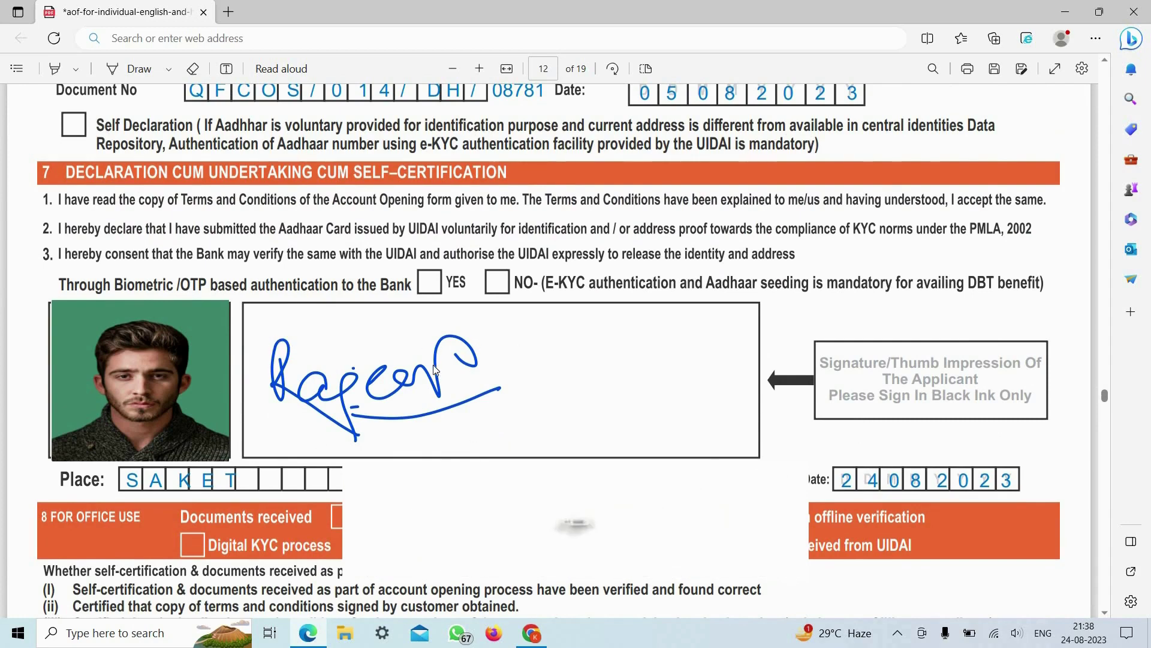
pyautogui.scroll(-1, 433, 365)
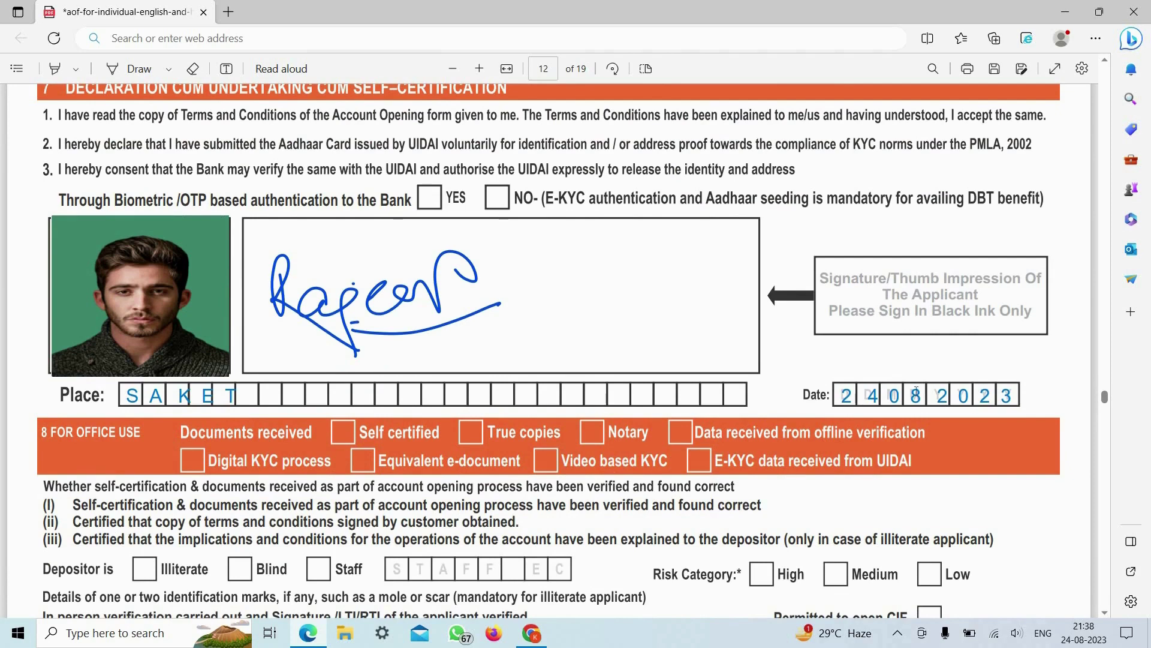
pyautogui.scroll(-2, 916, 390)
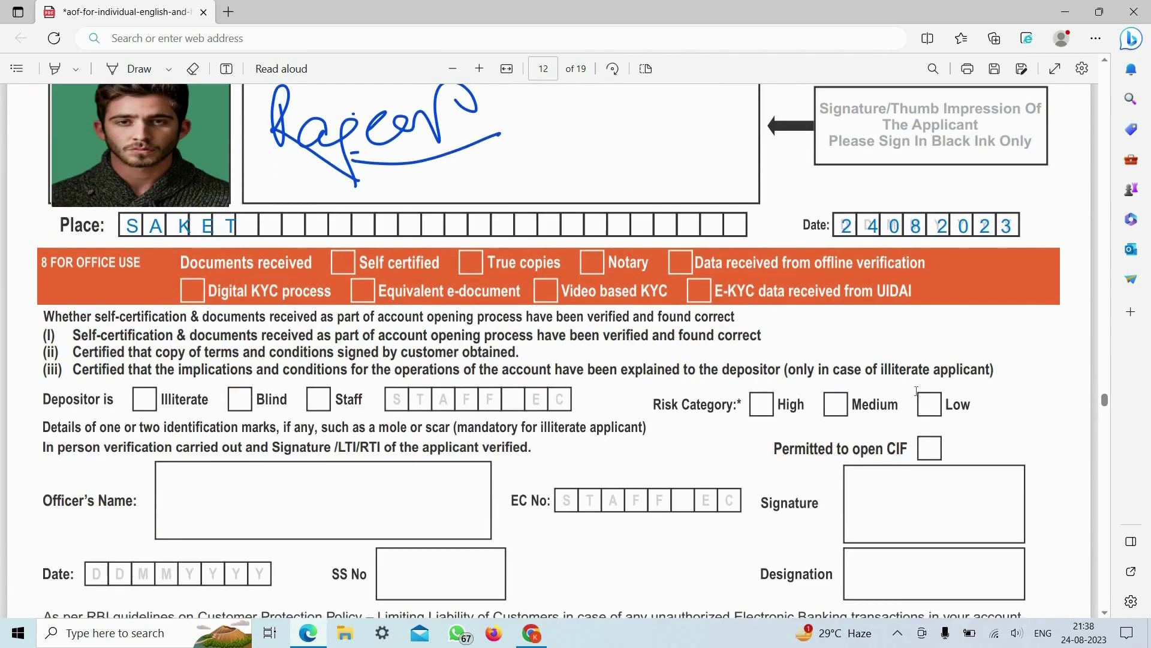
pyautogui.scroll(-1, 916, 390)
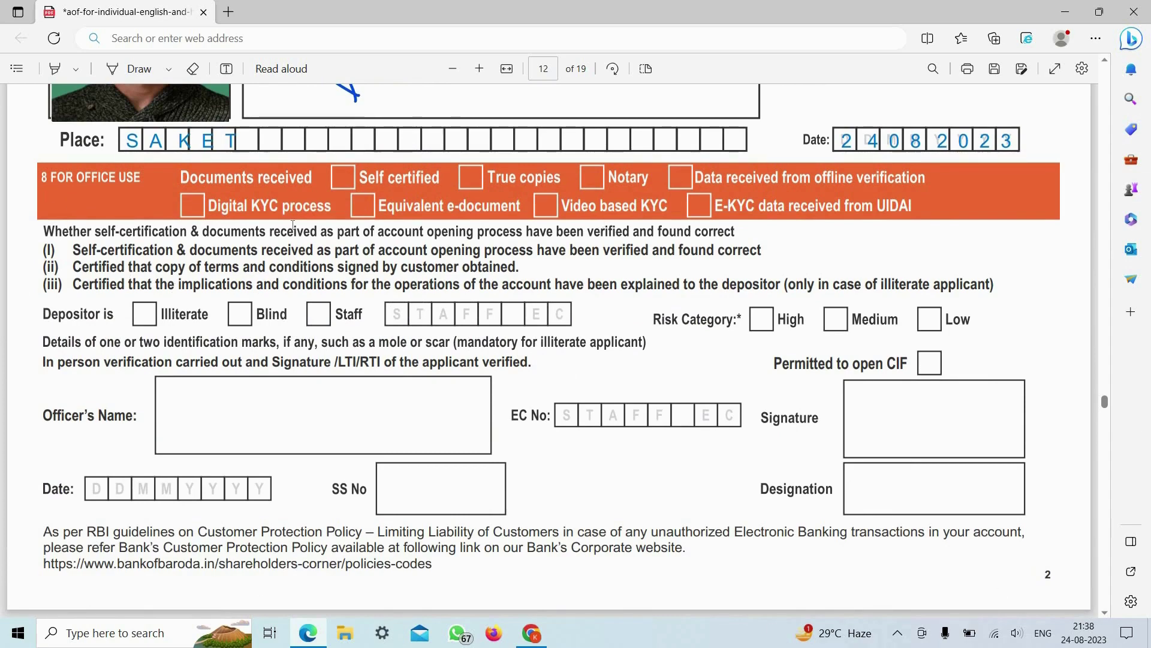
# Step: Examine Part II of the form, covering type of account, mode of operation, services required and fixed deposit options
pyautogui.scroll(-3, 426, 441)
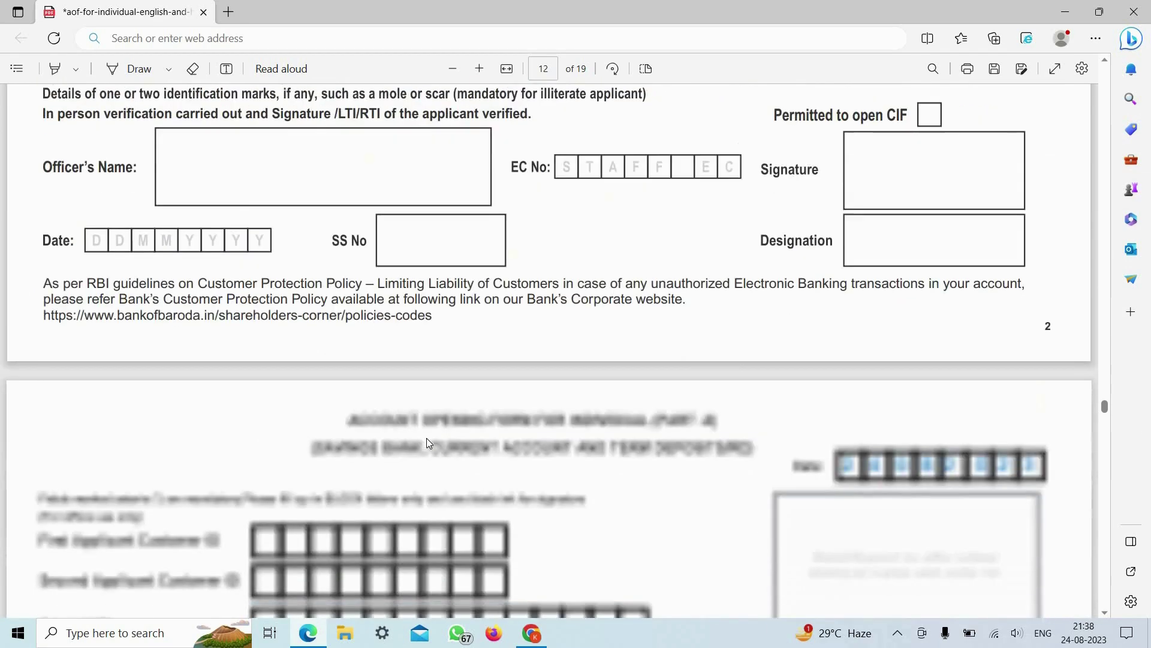
pyautogui.scroll(-4, 428, 442)
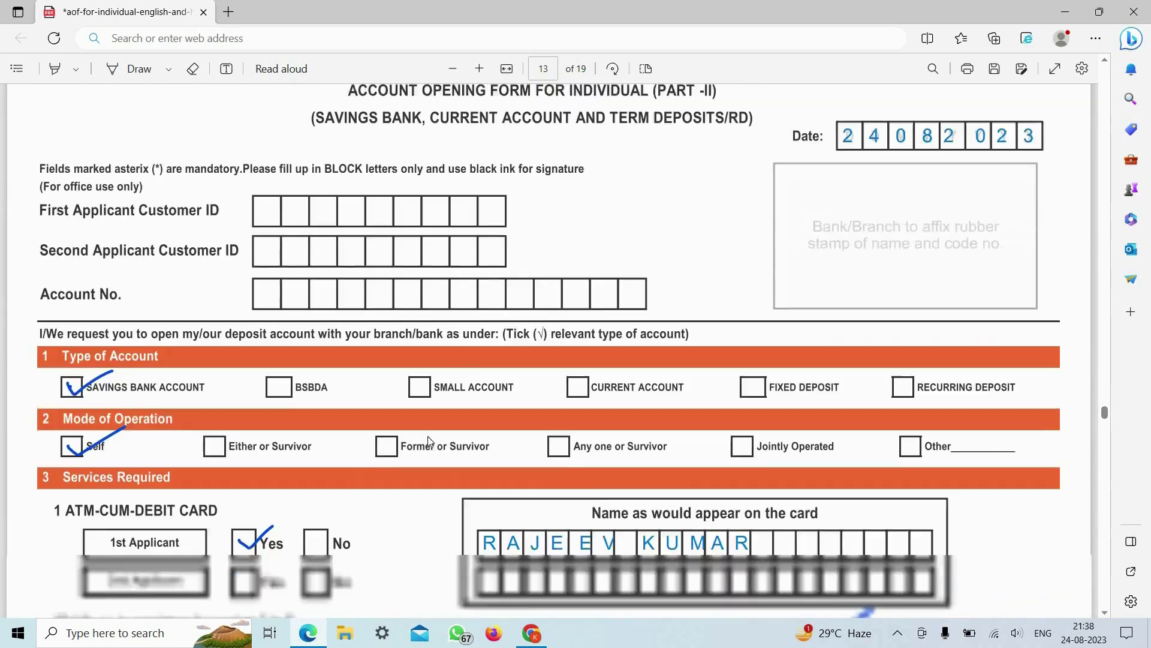
pyautogui.scroll(1, 452, 436)
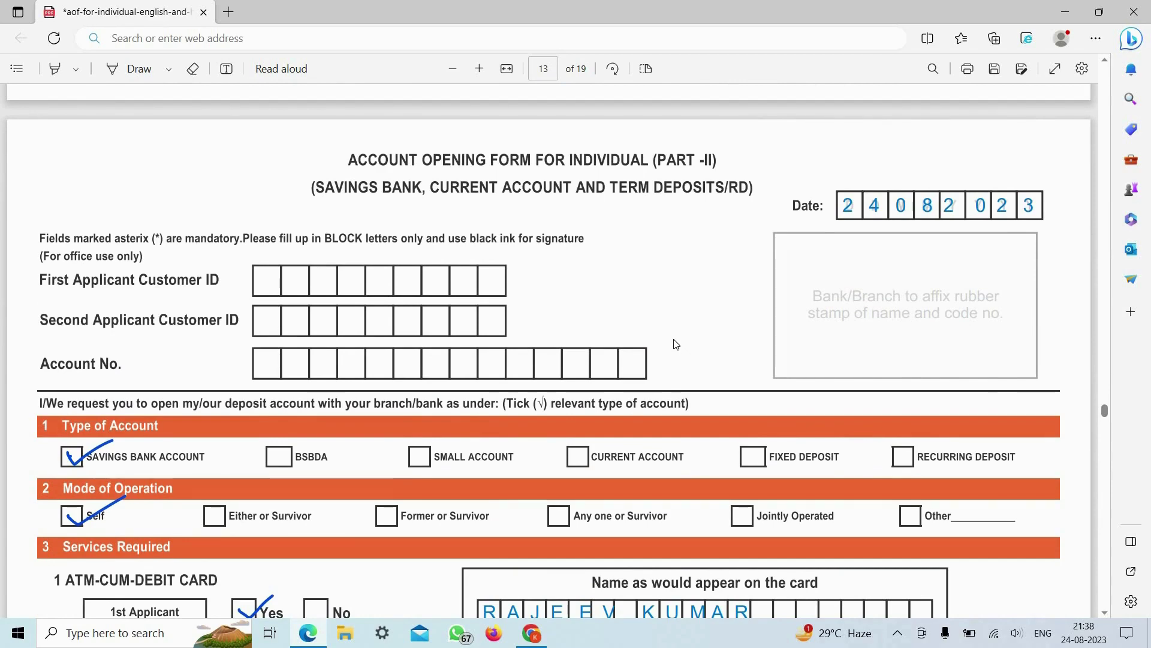
pyautogui.scroll(-1, 676, 344)
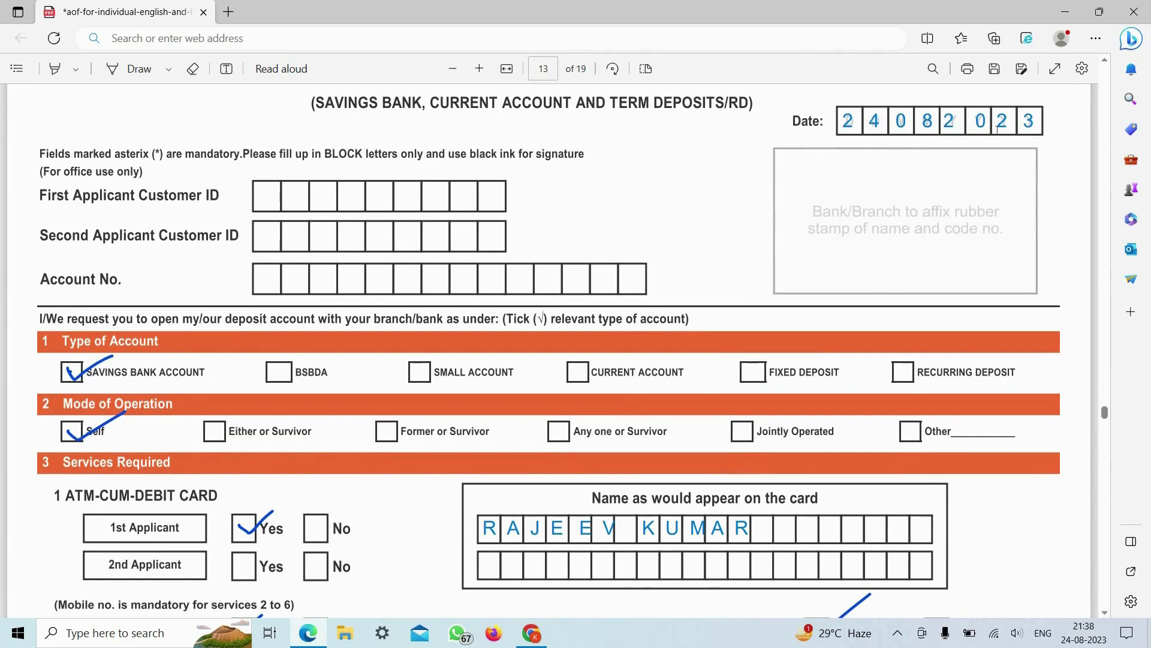
pyautogui.scroll(-1, 984, 167)
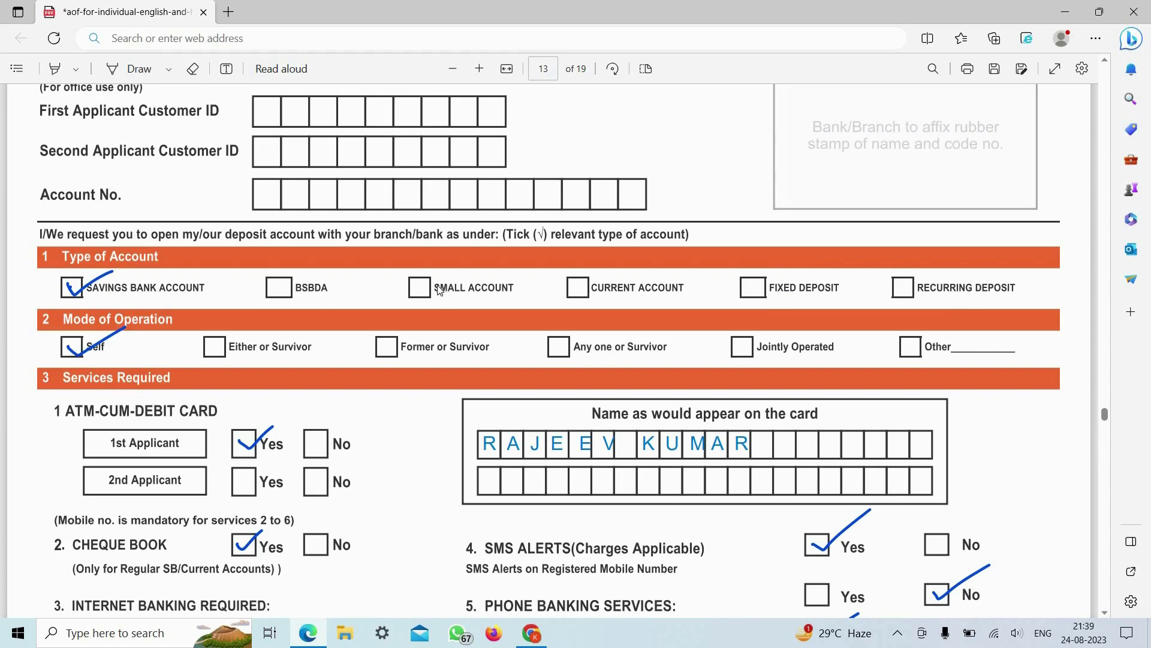
pyautogui.scroll(-1, 439, 290)
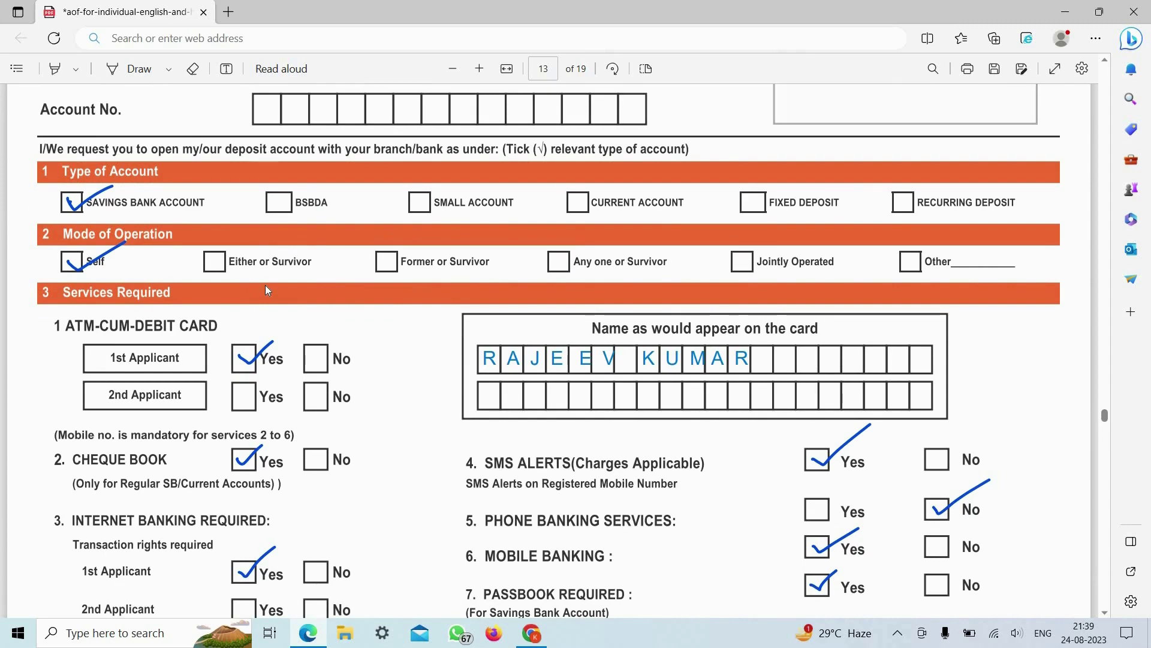
pyautogui.scroll(-2, 339, 300)
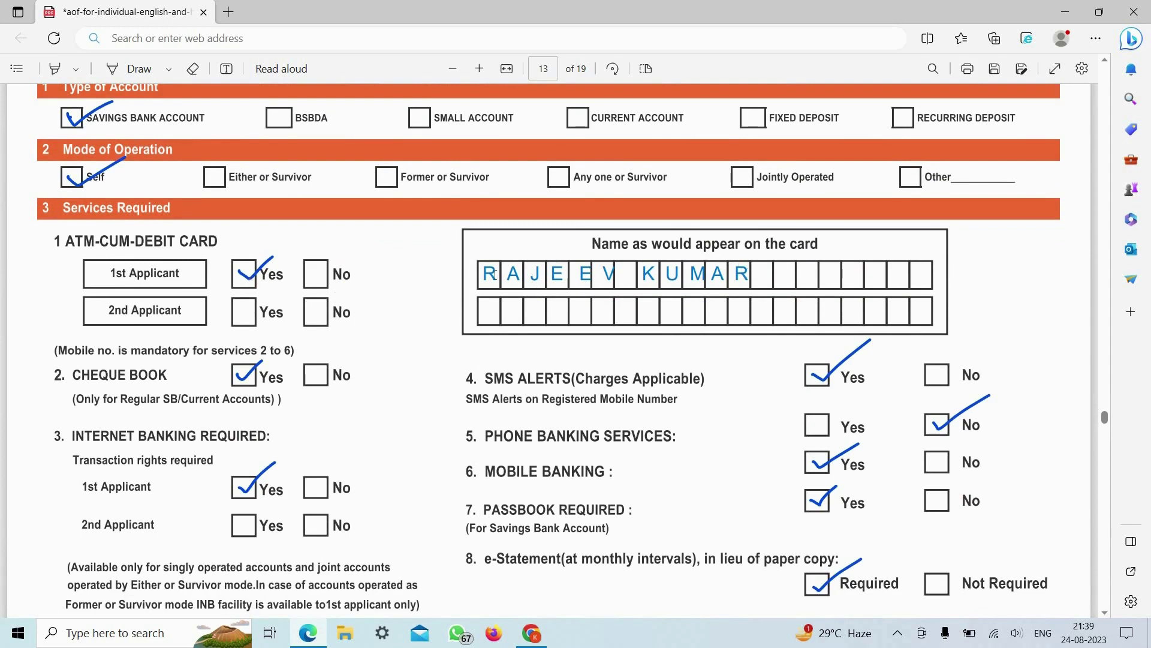
pyautogui.scroll(-2, 504, 303)
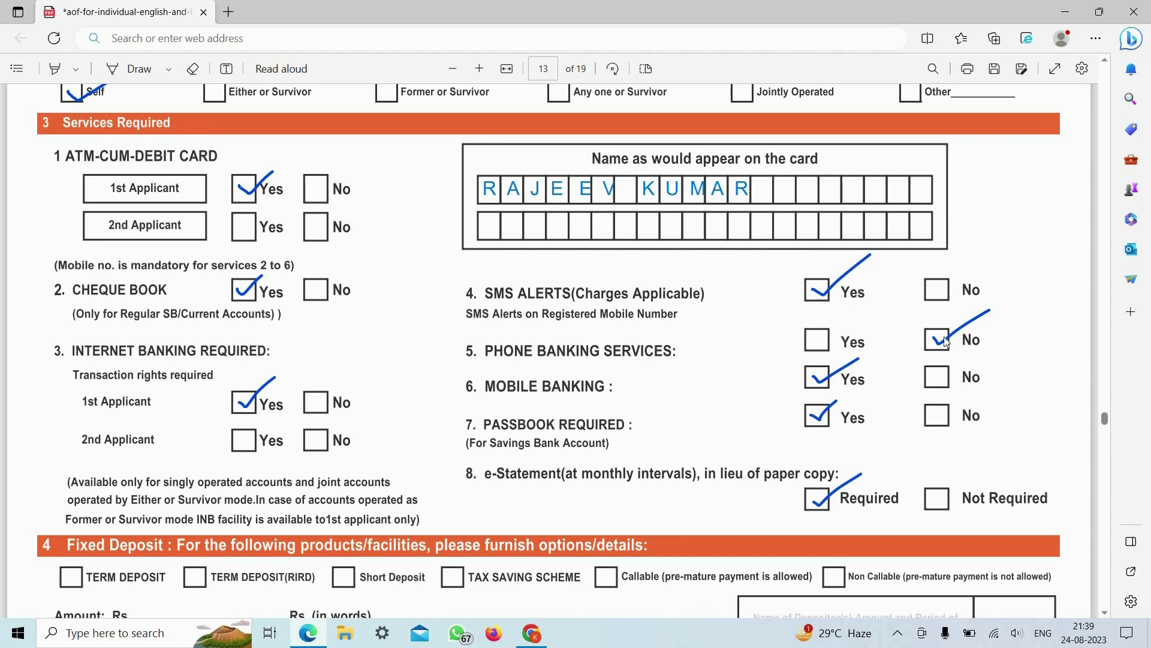
pyautogui.scroll(-2, 1002, 358)
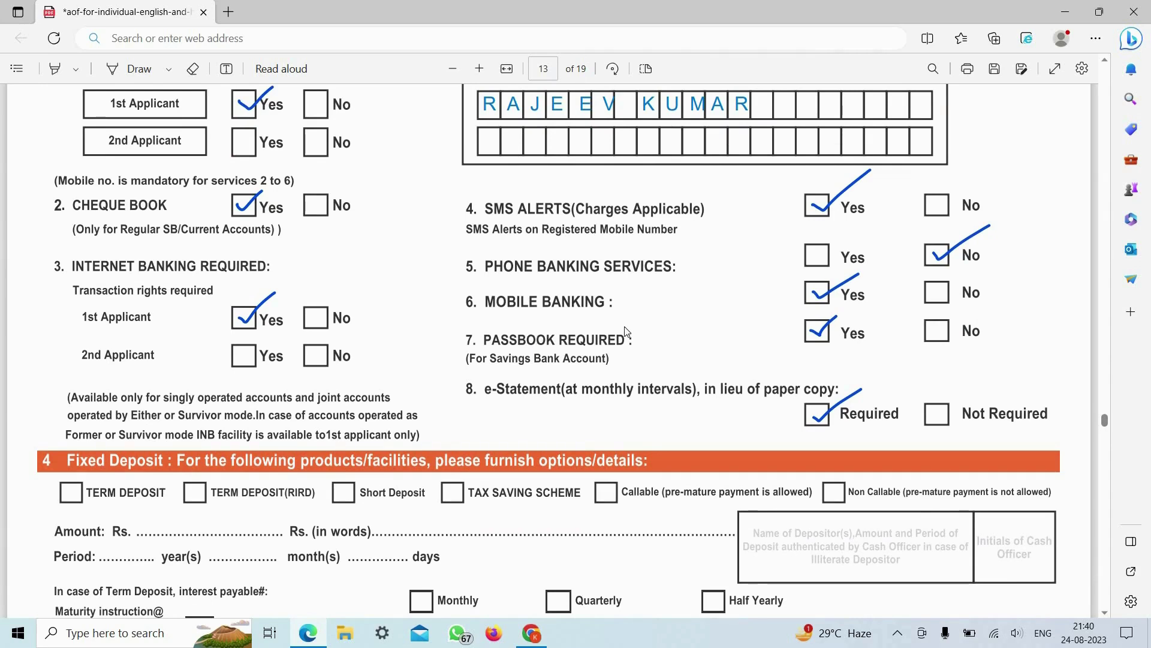
pyautogui.scroll(-2, 700, 370)
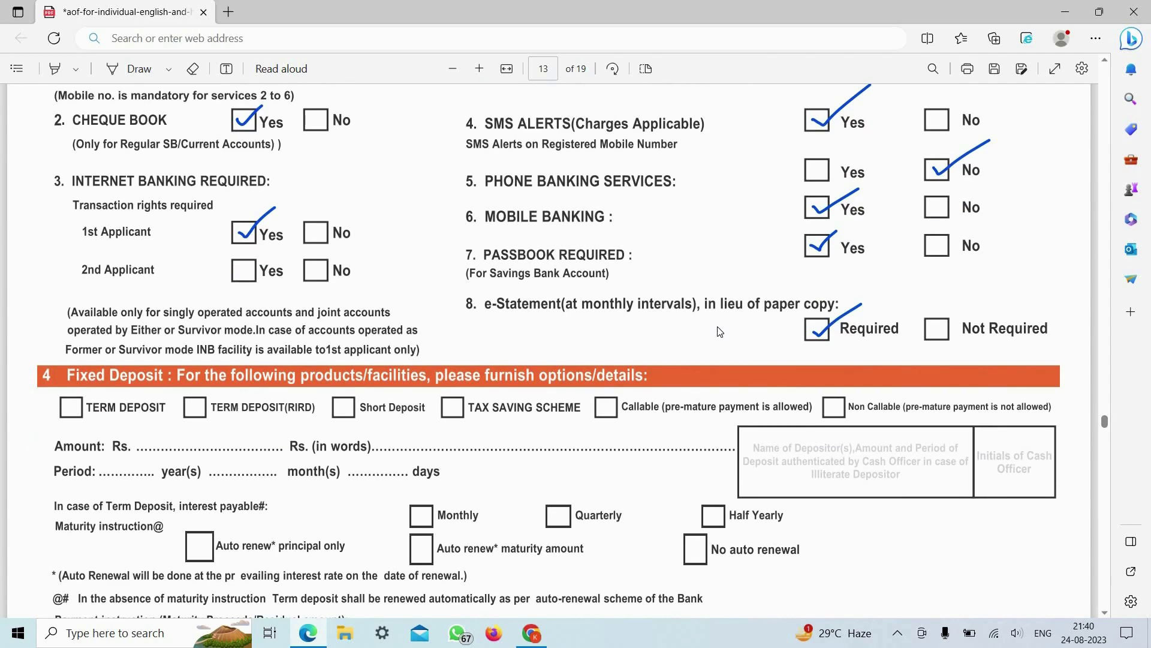
# Step: Examine the Fixed Deposit, Auto Sweep and Recurring Deposit sections of Part II
pyautogui.scroll(-3, 719, 324)
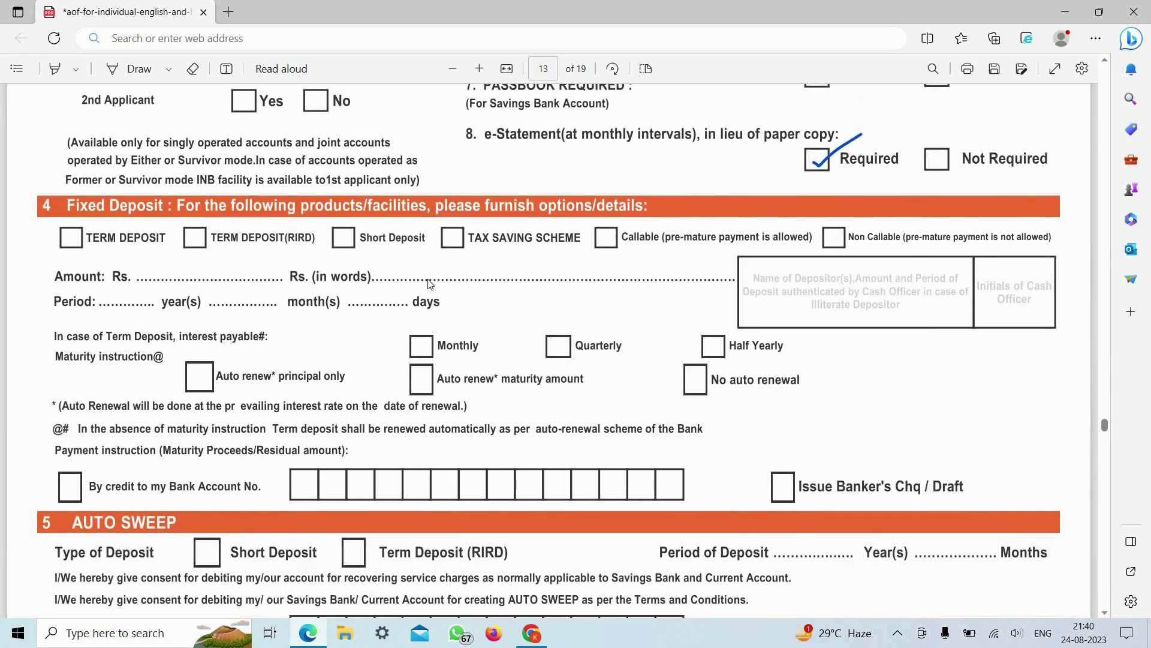
pyautogui.scroll(-9, 476, 334)
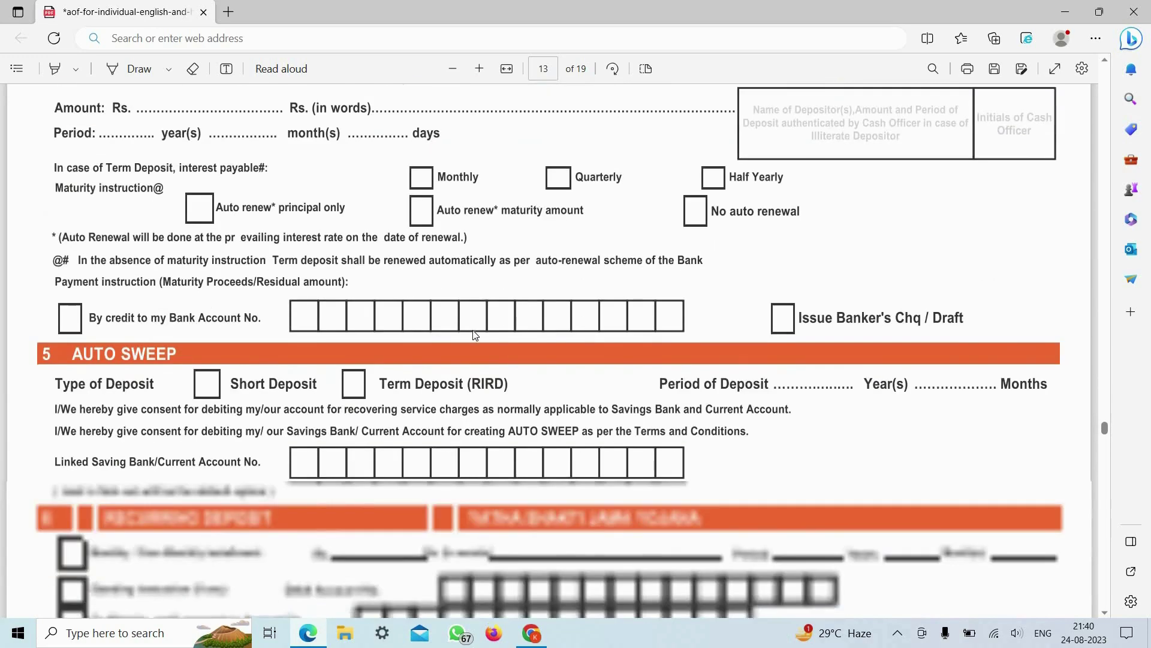
pyautogui.scroll(-5, 476, 334)
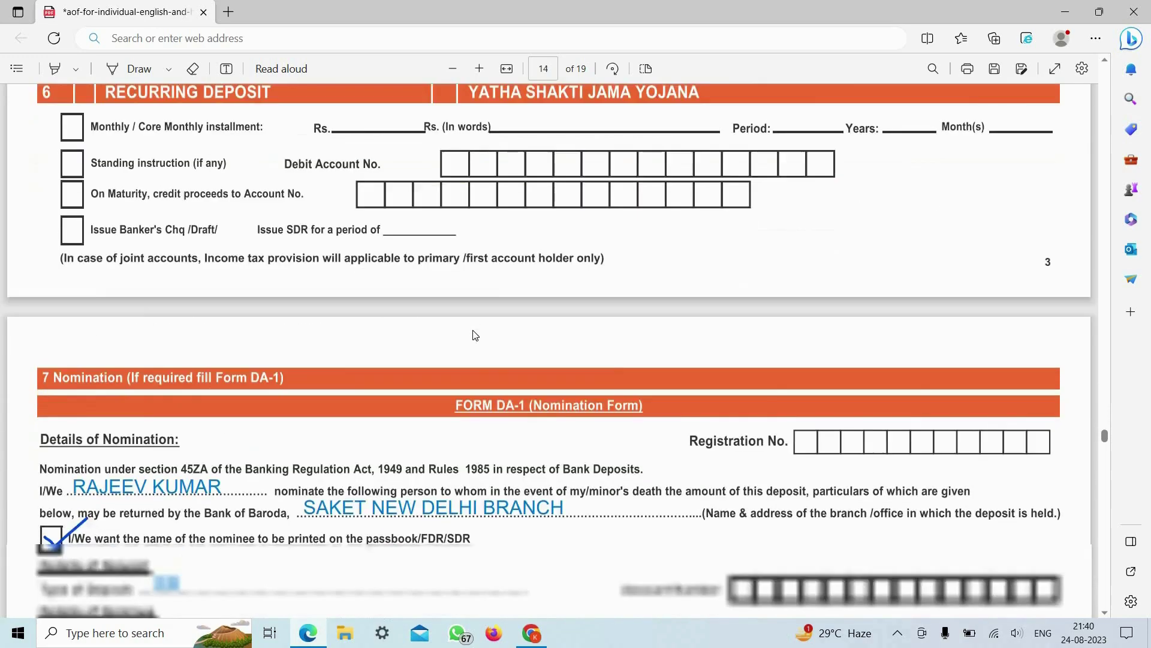
# Step: Examine the Form DA-1 nomination entries for depositor, branch, type of deposit, and the nominee's name, relationship and age
pyautogui.scroll(-2, 481, 333)
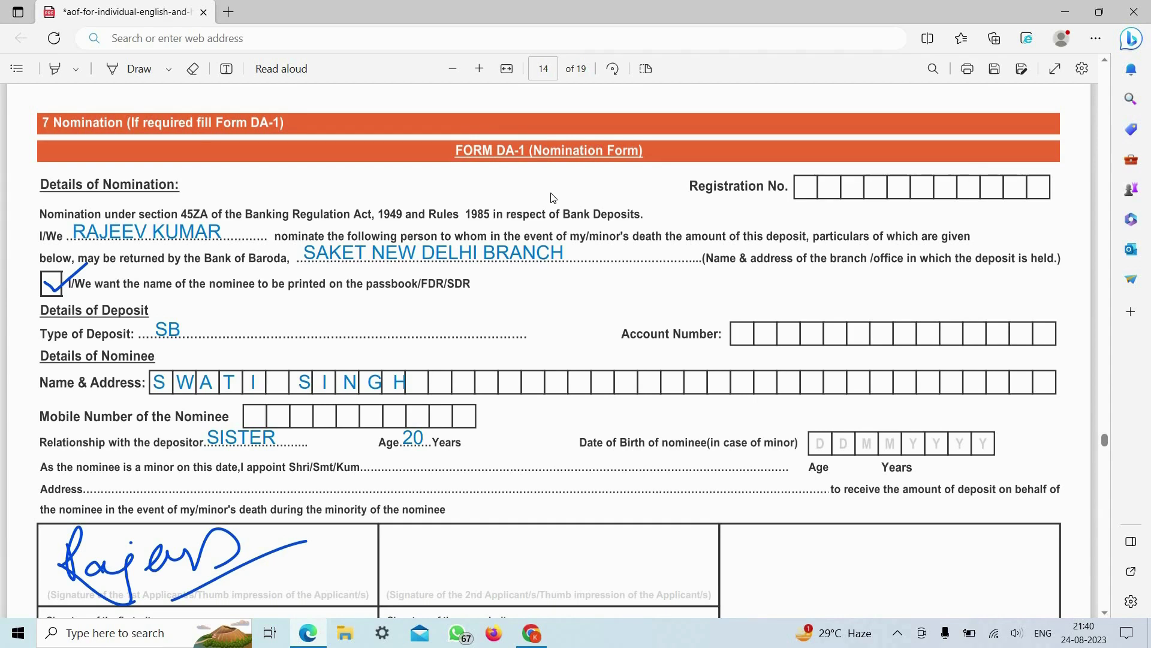
pyautogui.click(84, 231)
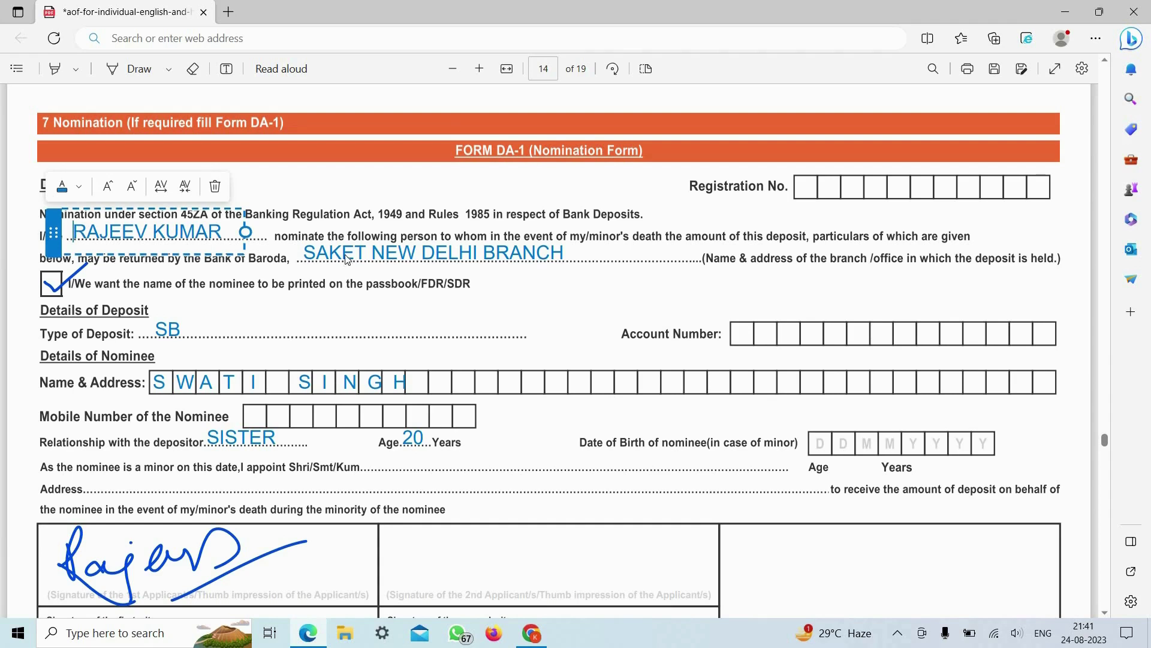
pyautogui.press('Escape')
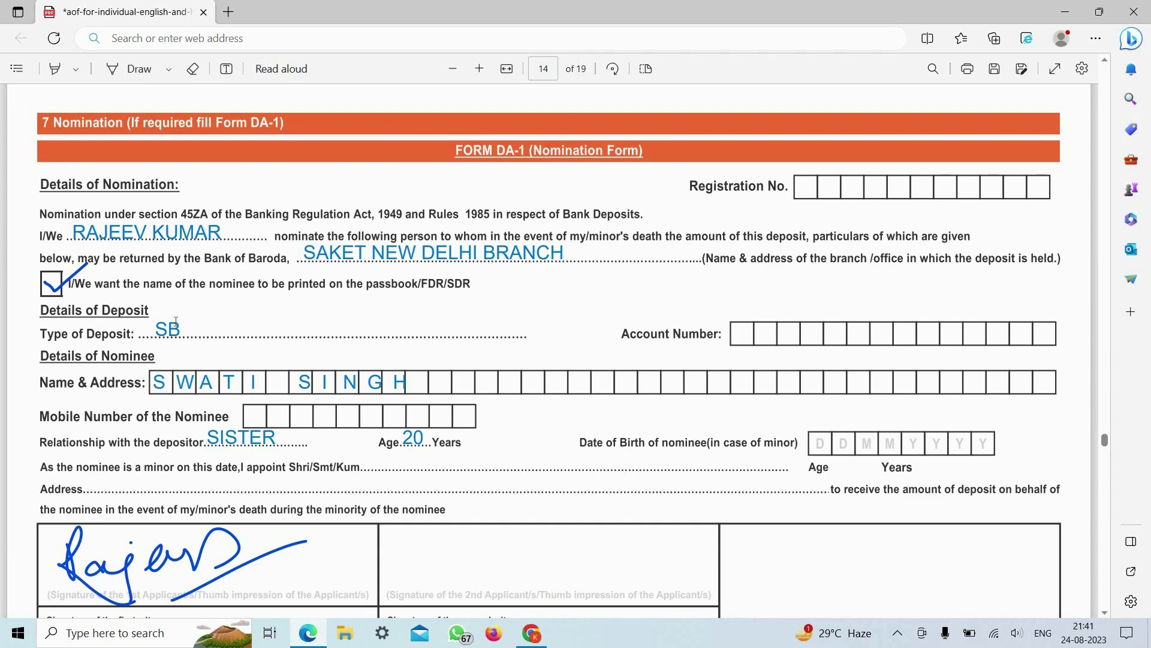
pyautogui.scroll(-1, 150, 312)
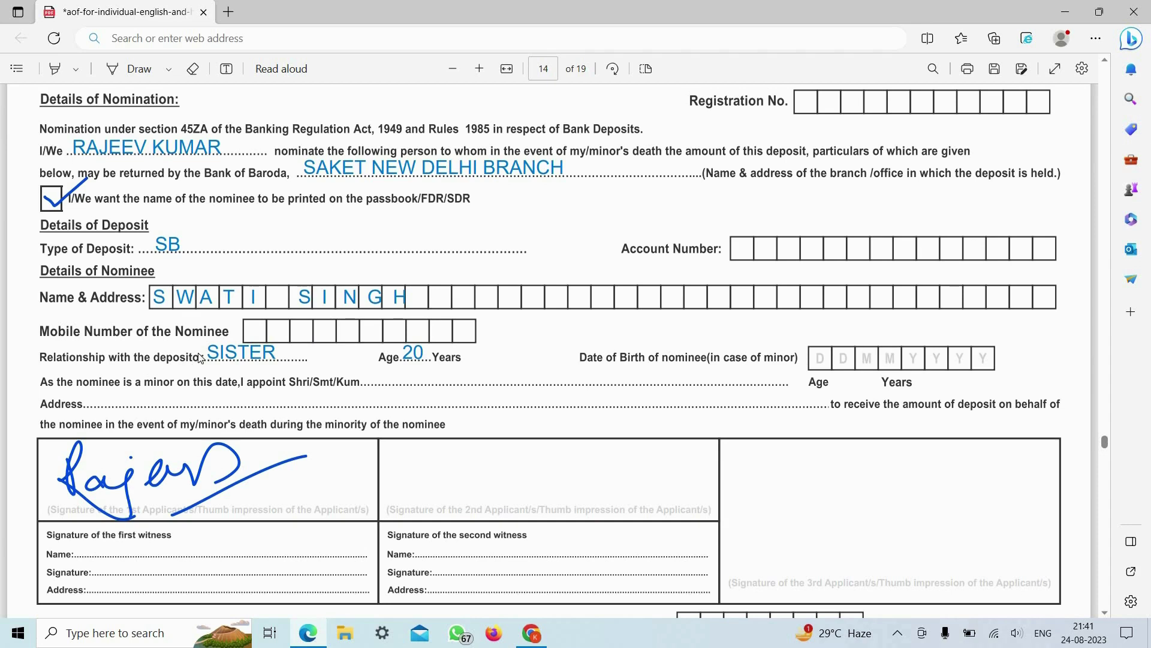
pyautogui.click(240, 354)
pyautogui.click(336, 358)
pyautogui.click(401, 354)
pyautogui.click(530, 347)
pyautogui.scroll(-1, 756, 359)
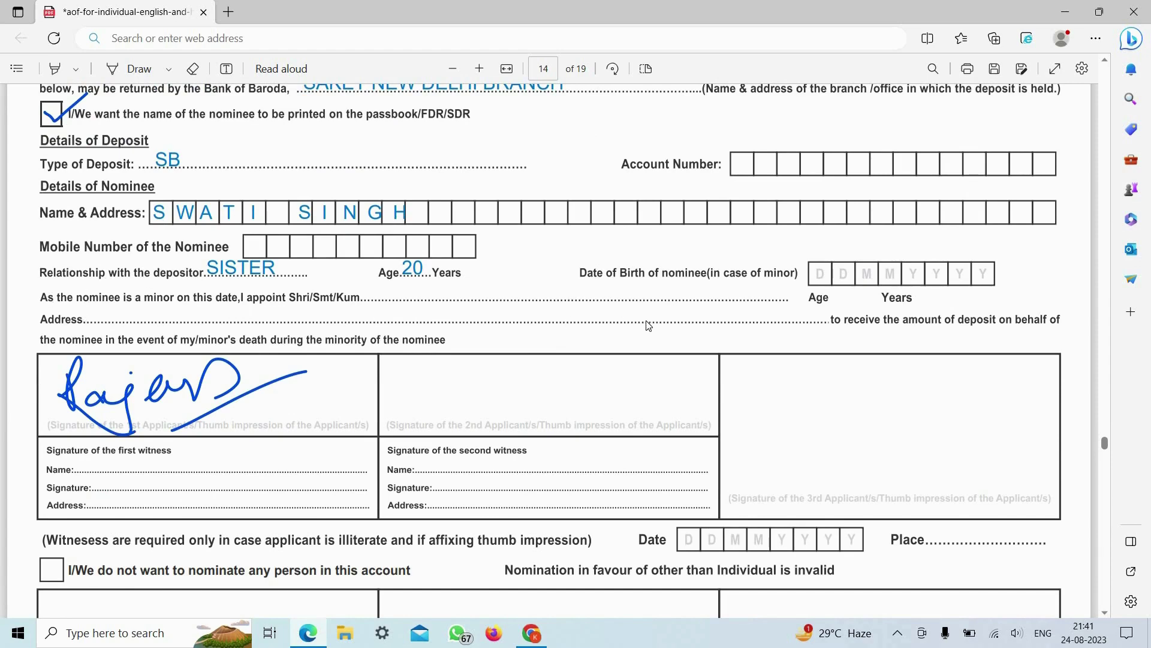
# Step: Examine the applicant signature, witness and no-nomination blocks of the nomination form
pyautogui.scroll(-3, 609, 313)
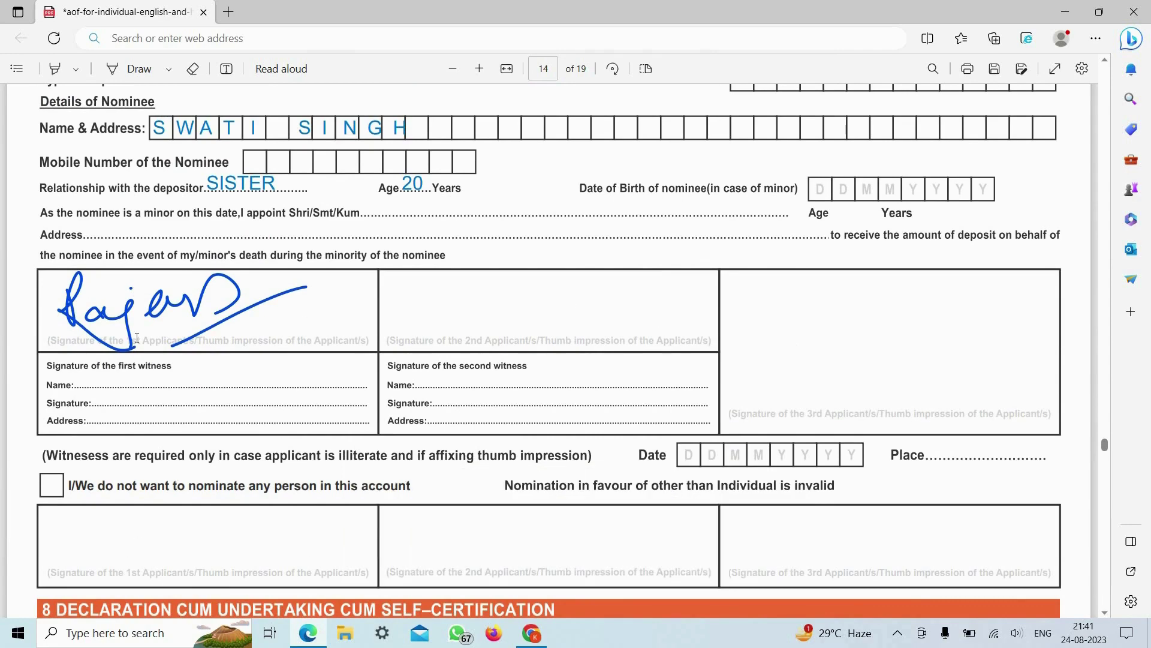
pyautogui.scroll(-2, 138, 337)
pyautogui.scroll(4, 315, 350)
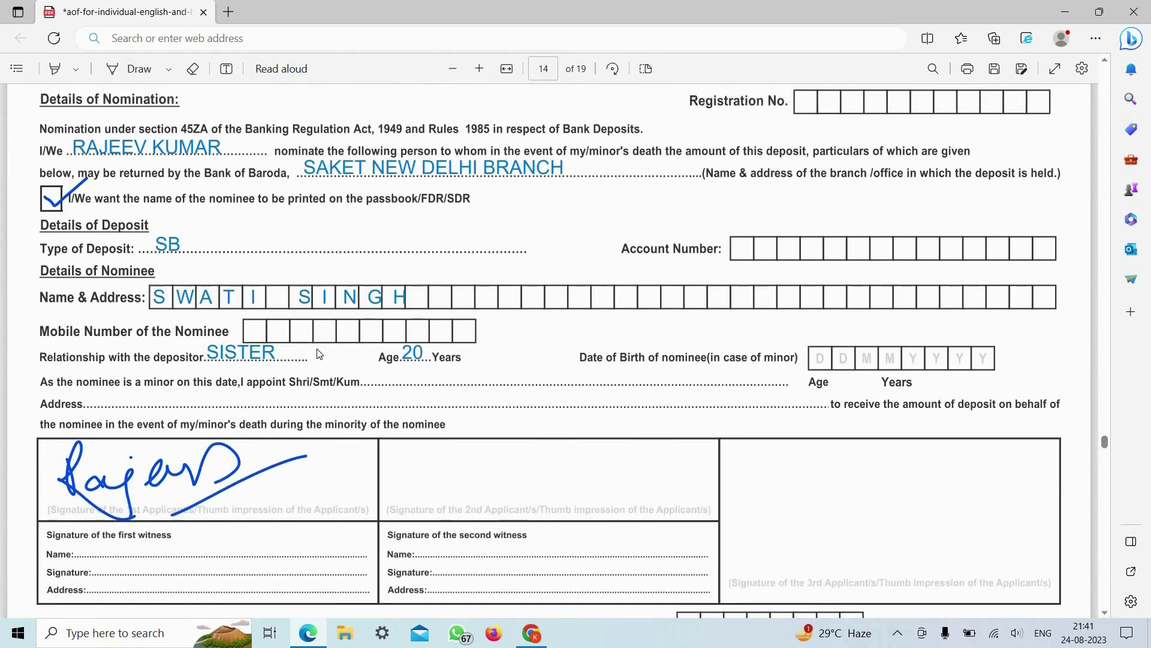
pyautogui.scroll(-4, 317, 354)
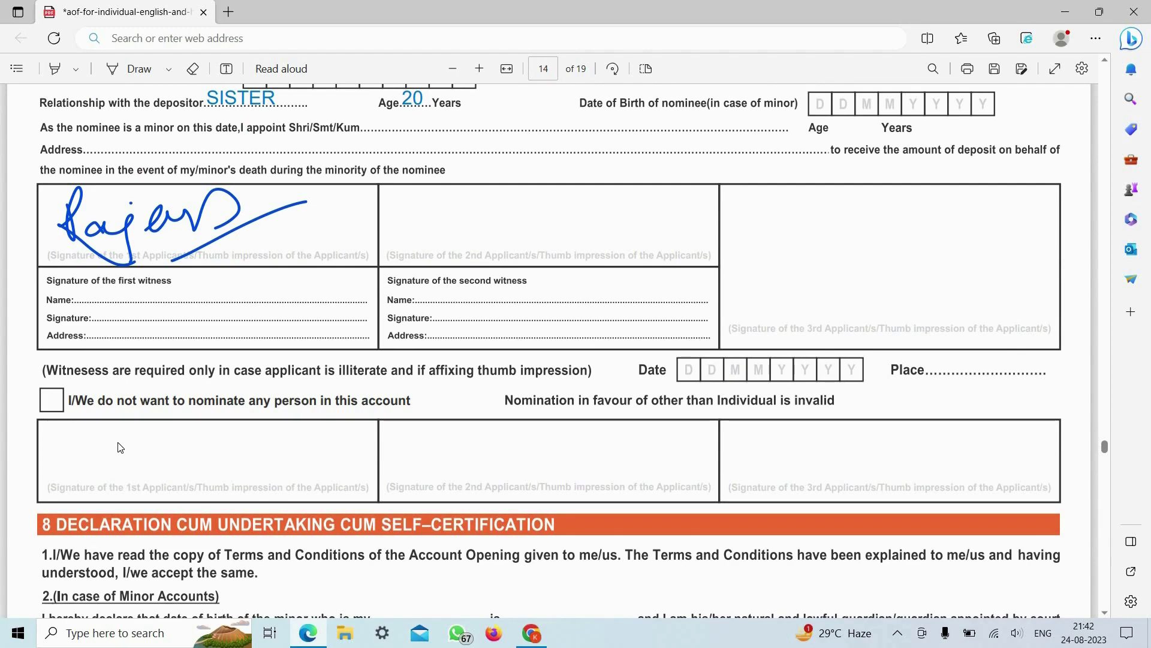
# Step: Examine section 8, the declaration cum undertaking with the applicant's signature, and the office use/attestation section
pyautogui.scroll(-1, 120, 447)
pyautogui.scroll(-1, 117, 442)
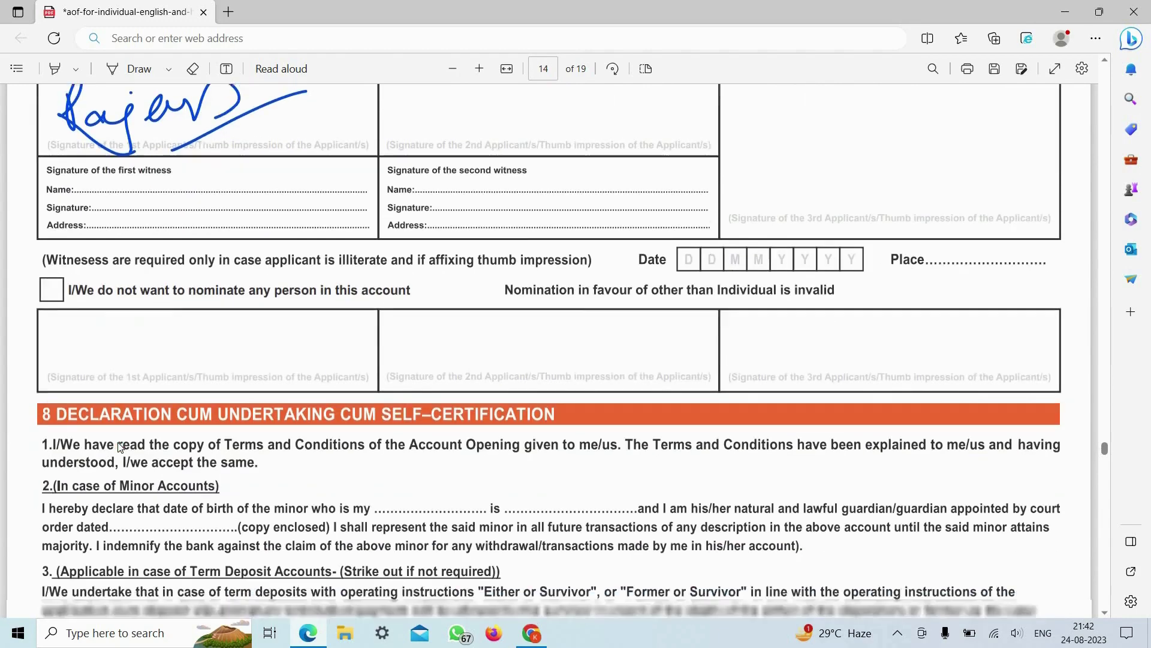
pyautogui.scroll(-1, 119, 446)
pyautogui.scroll(-2, 119, 447)
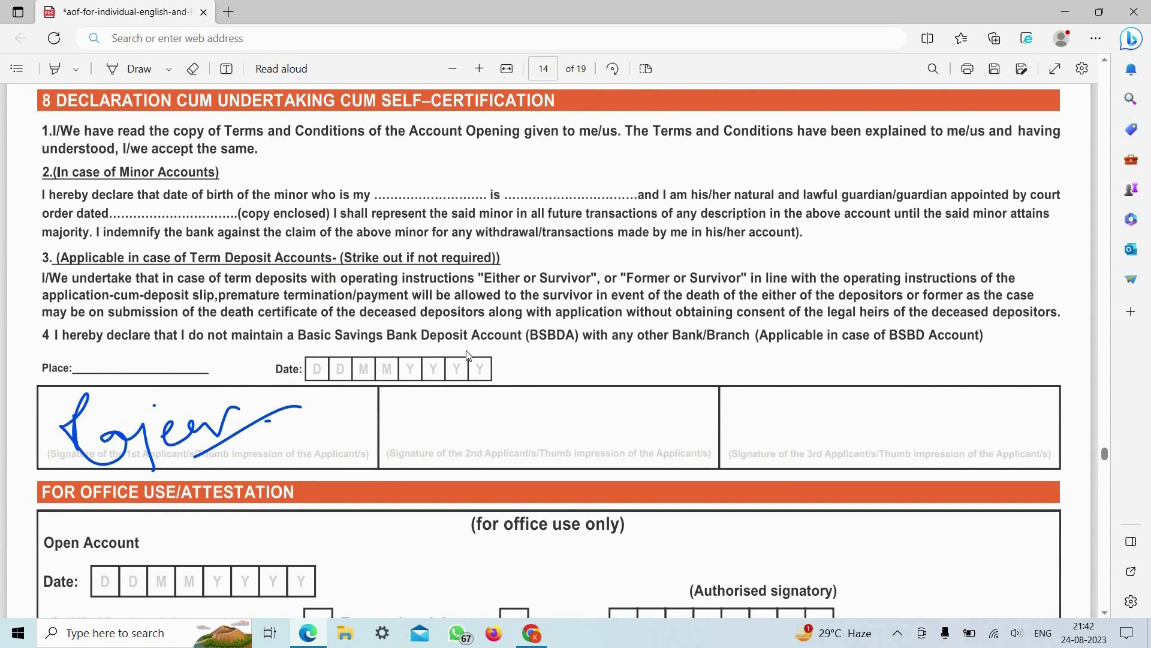
pyautogui.scroll(-3, 200, 328)
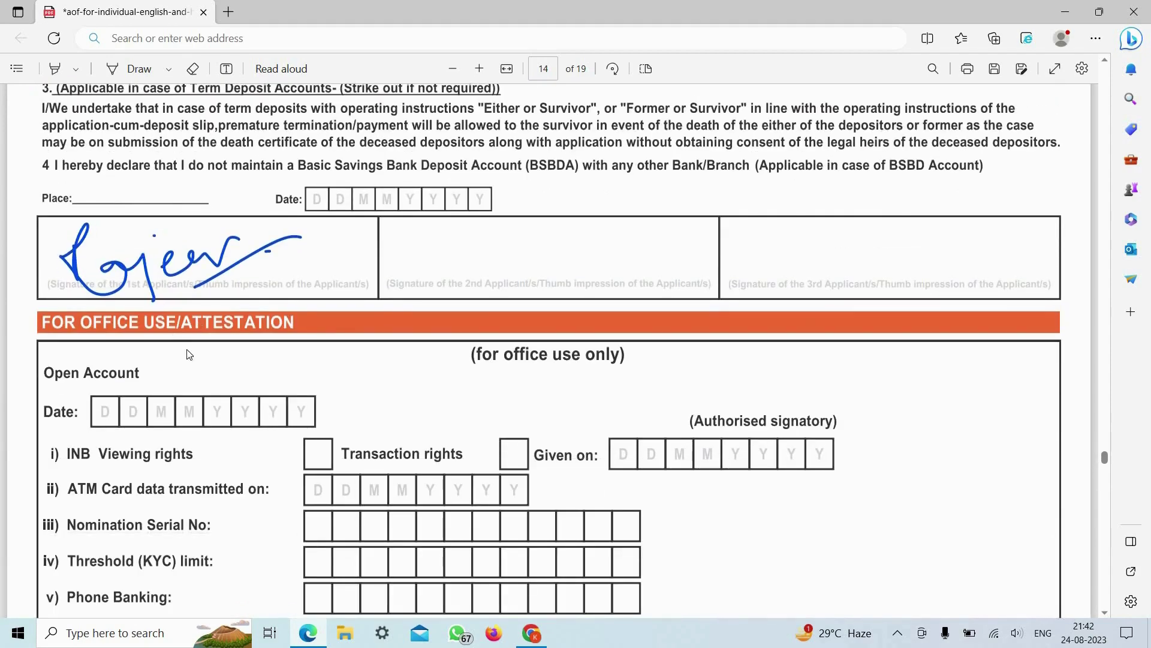
pyautogui.scroll(-4, 603, 378)
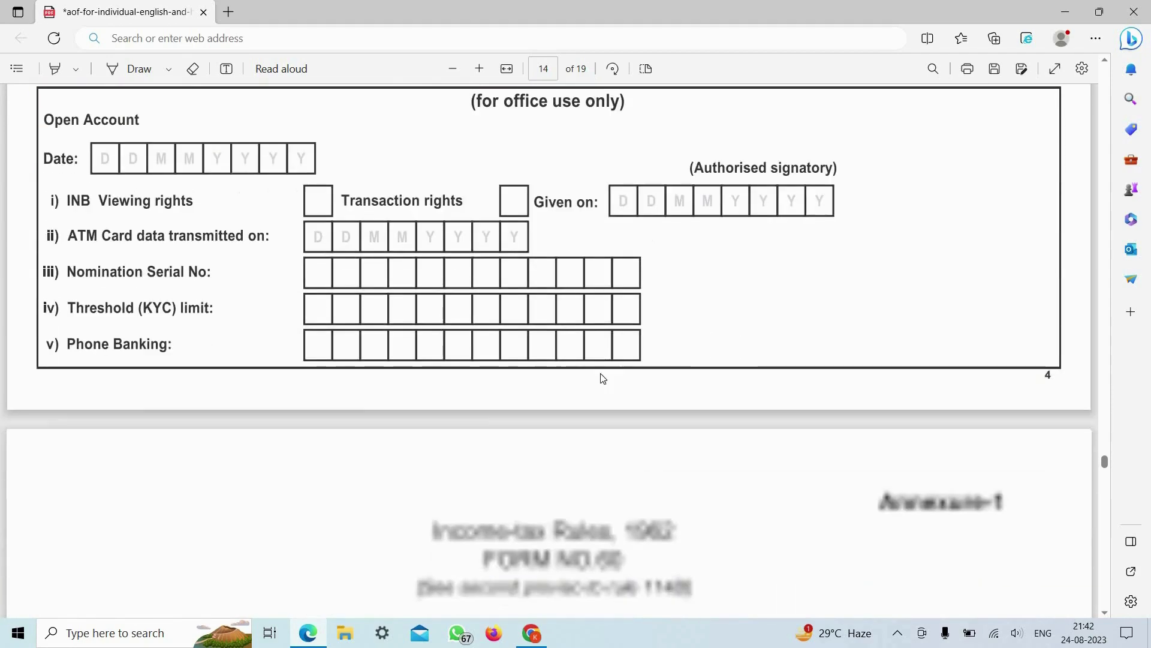
# Step: Examine Form No. 60 in Annexure-1, including its verification part and the list of supporting identity and address documents
pyautogui.scroll(-4, 603, 378)
pyautogui.scroll(-3, 603, 376)
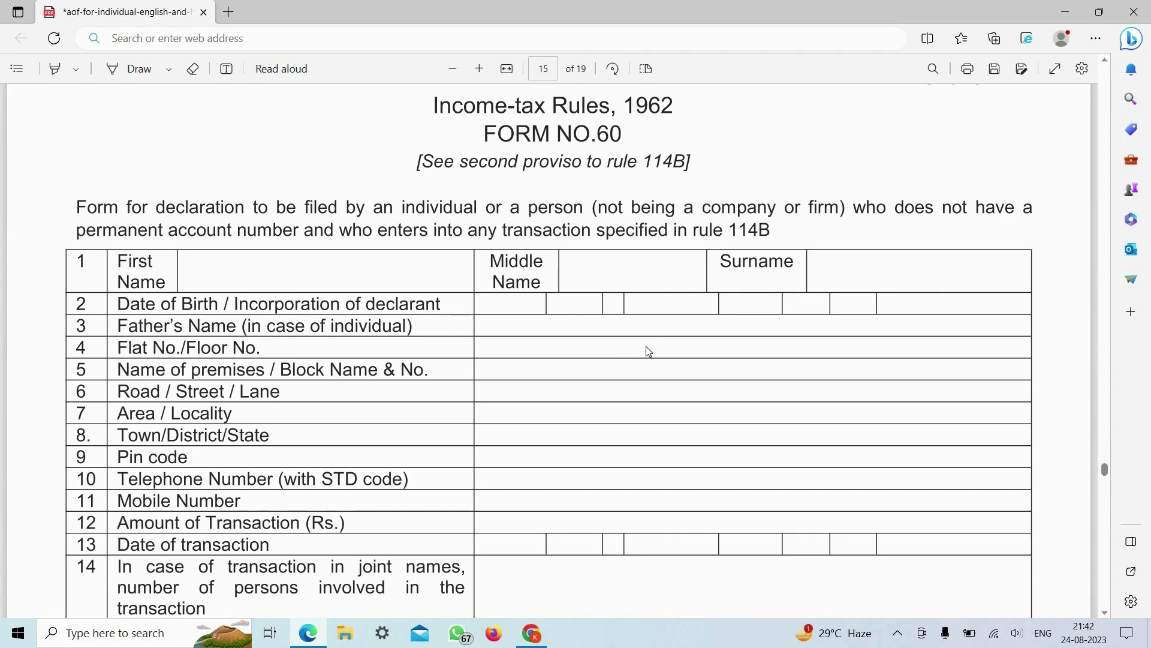
pyautogui.scroll(-10, 650, 351)
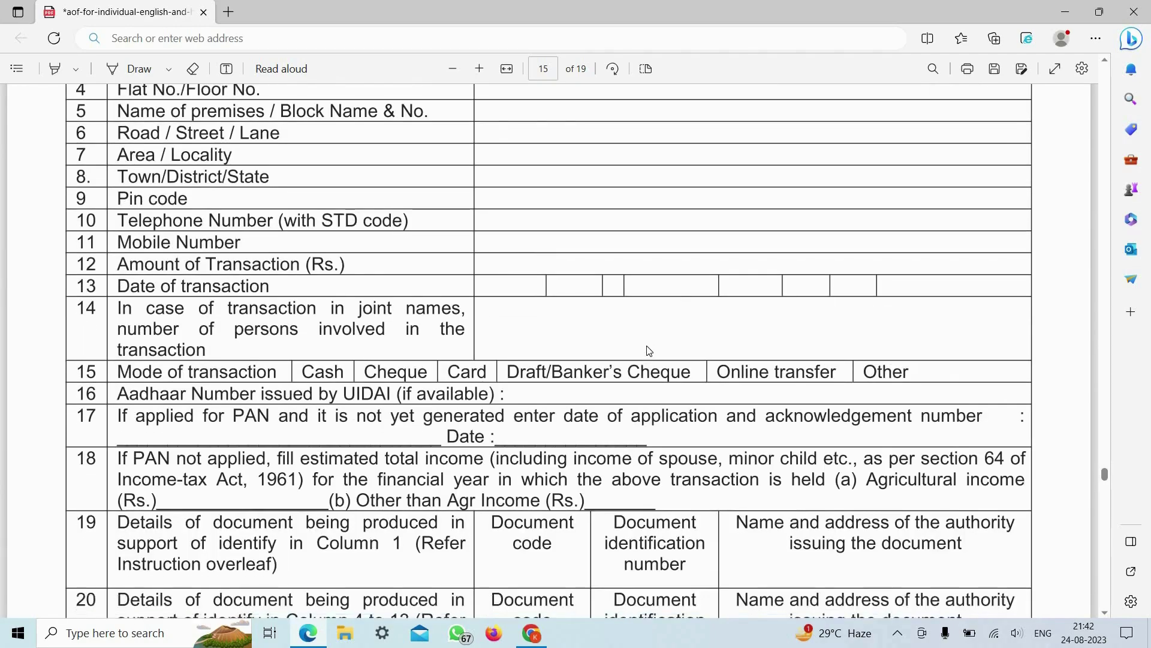
pyautogui.scroll(-4, 650, 348)
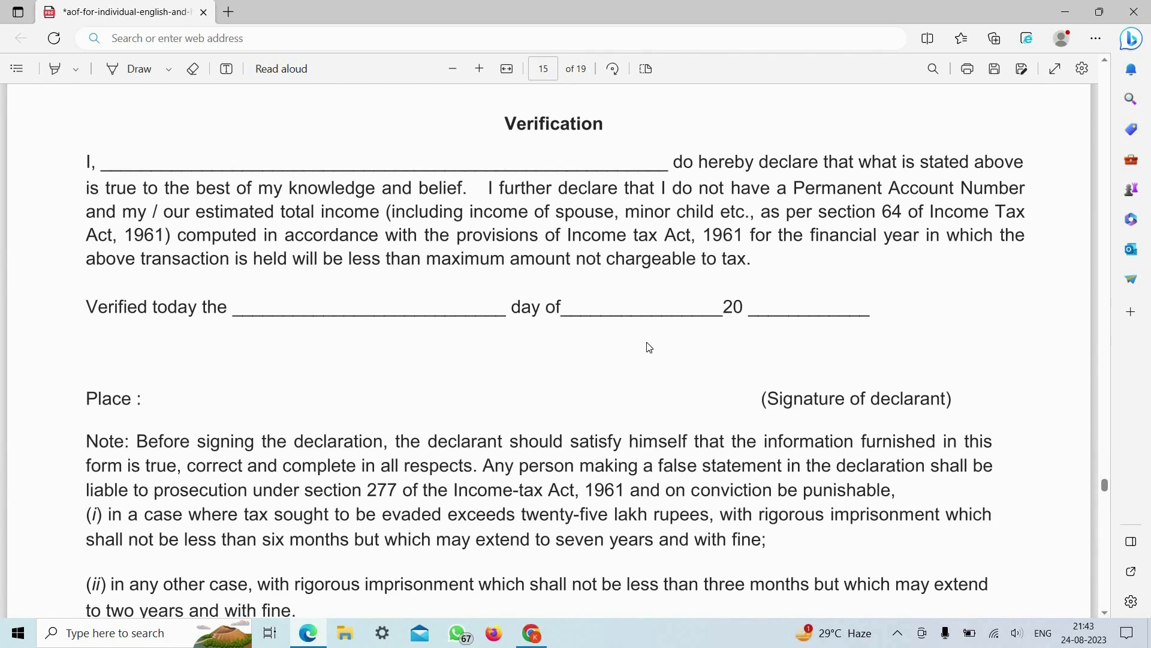
pyautogui.scroll(-12, 649, 348)
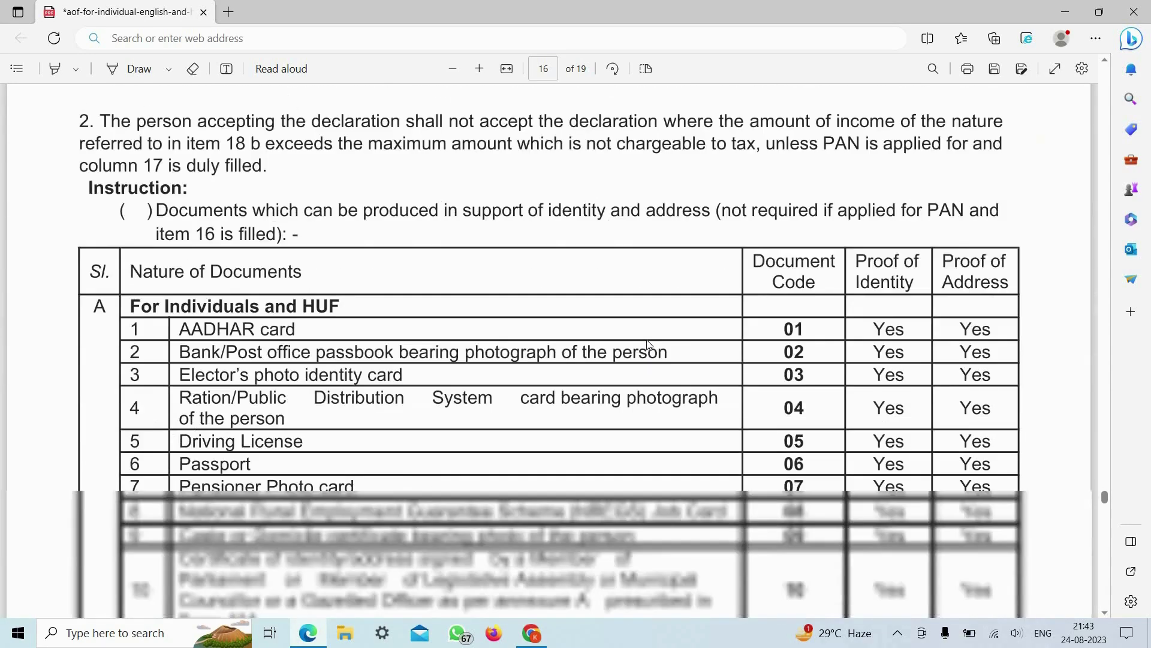
pyautogui.scroll(-8, 650, 346)
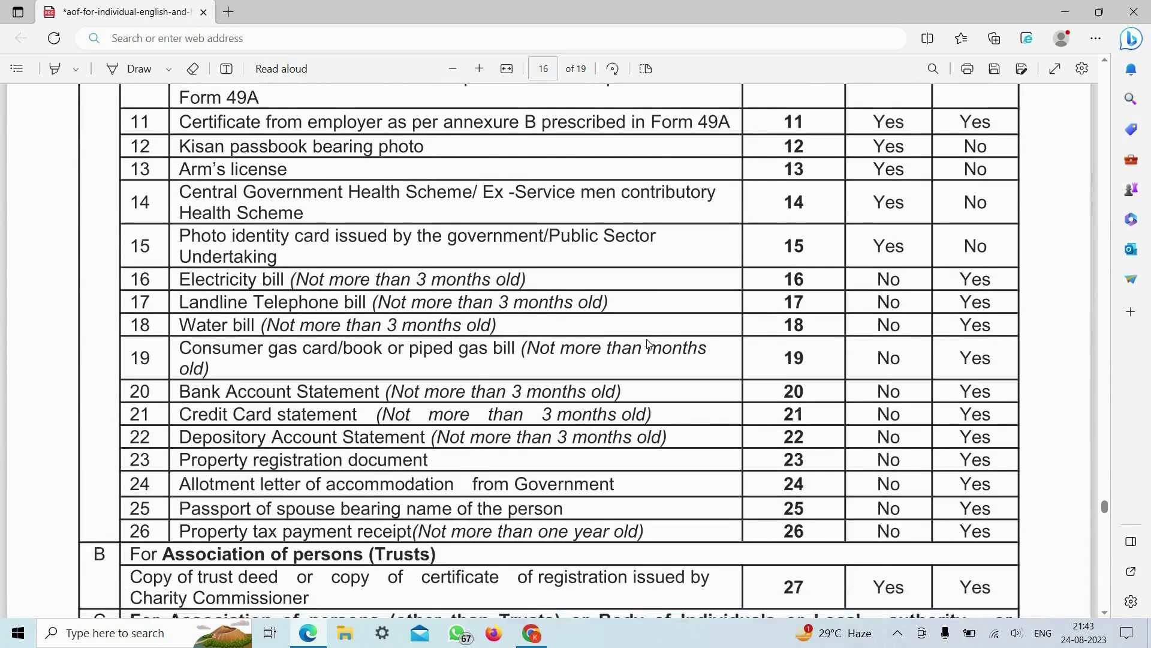
# Step: Examine Annexure-2, covering the details of the related person for a minor and the proof of identity options
pyautogui.scroll(-15, 648, 345)
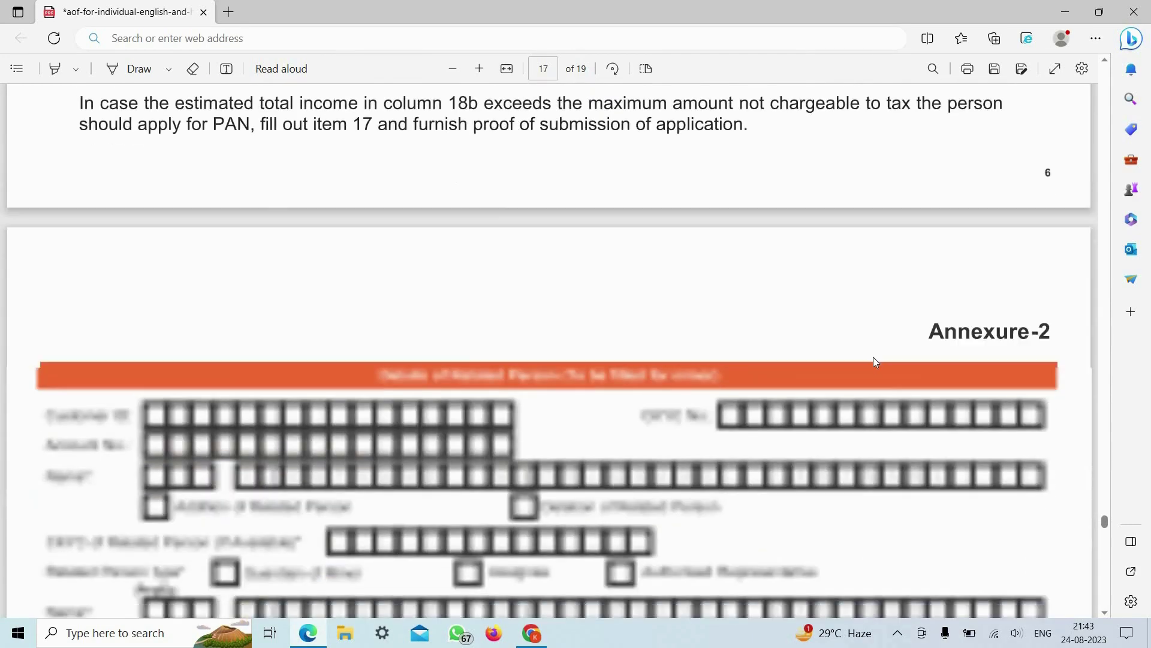
pyautogui.scroll(-2, 875, 353)
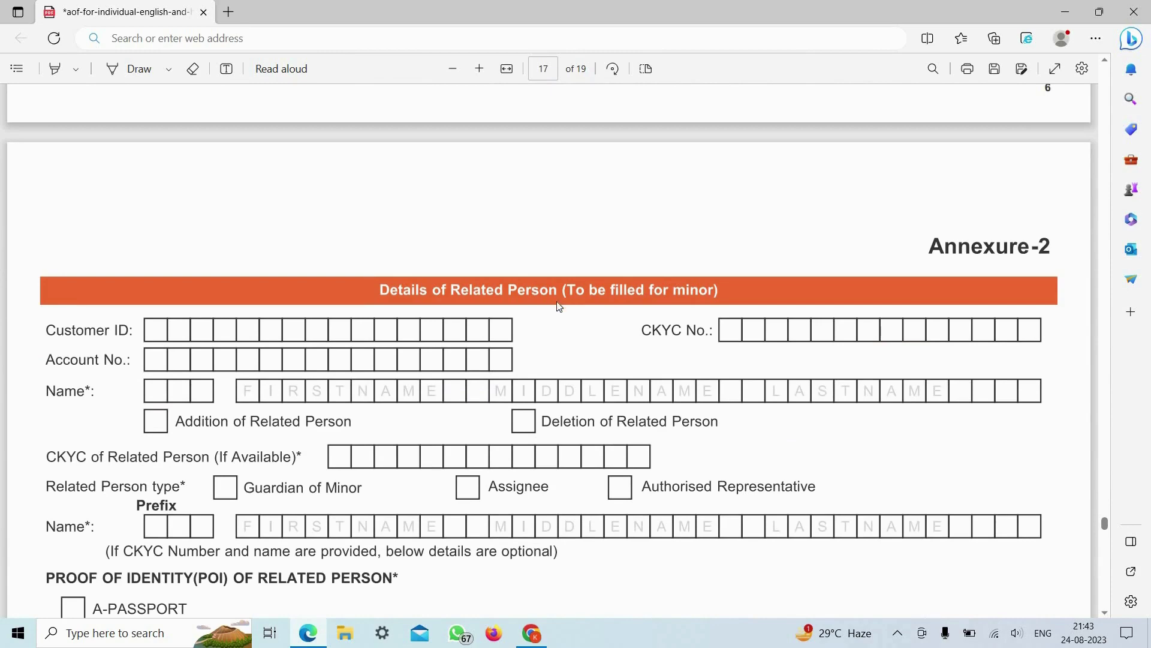
pyautogui.scroll(-4, 558, 307)
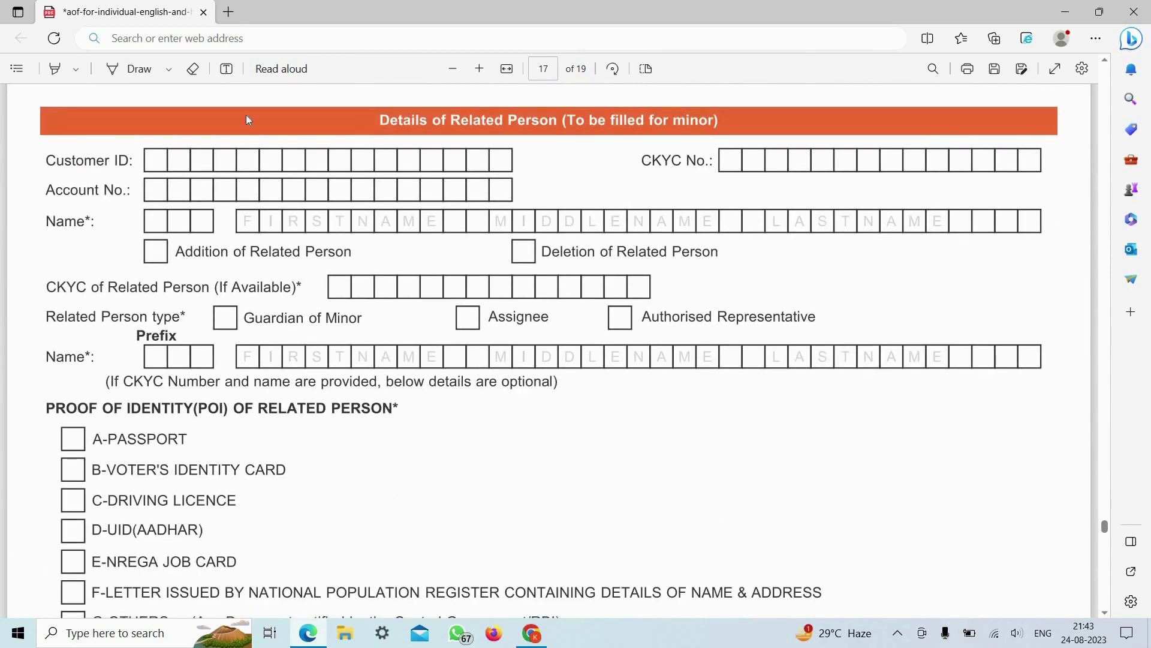
pyautogui.scroll(-1, 349, 379)
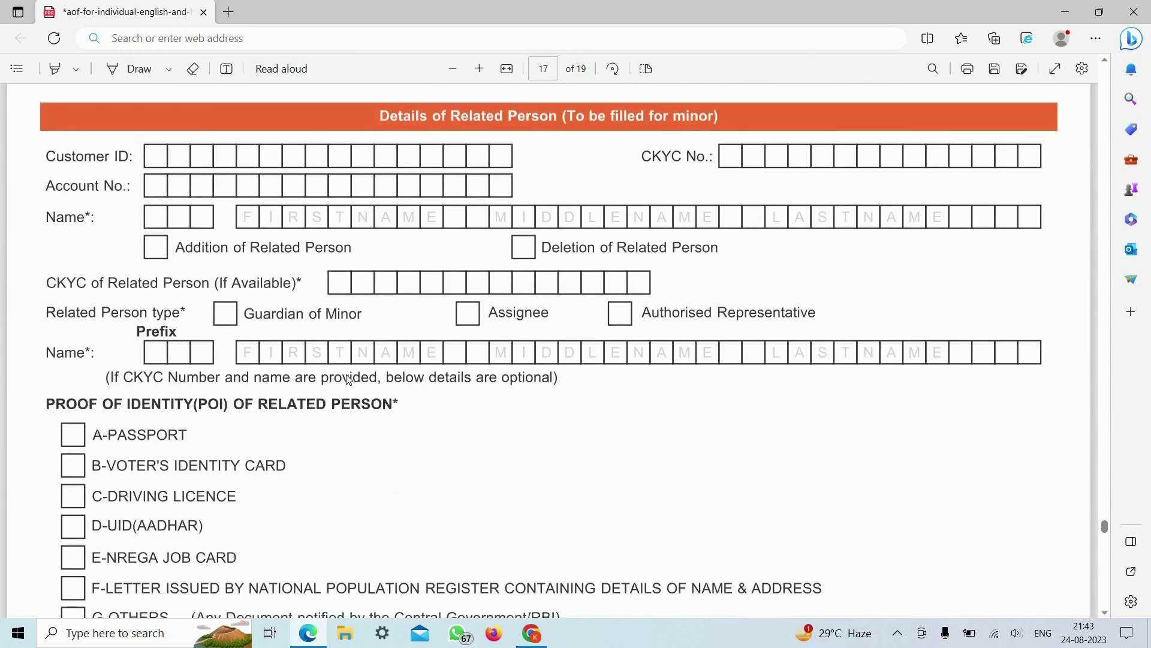
pyautogui.scroll(-8, 349, 379)
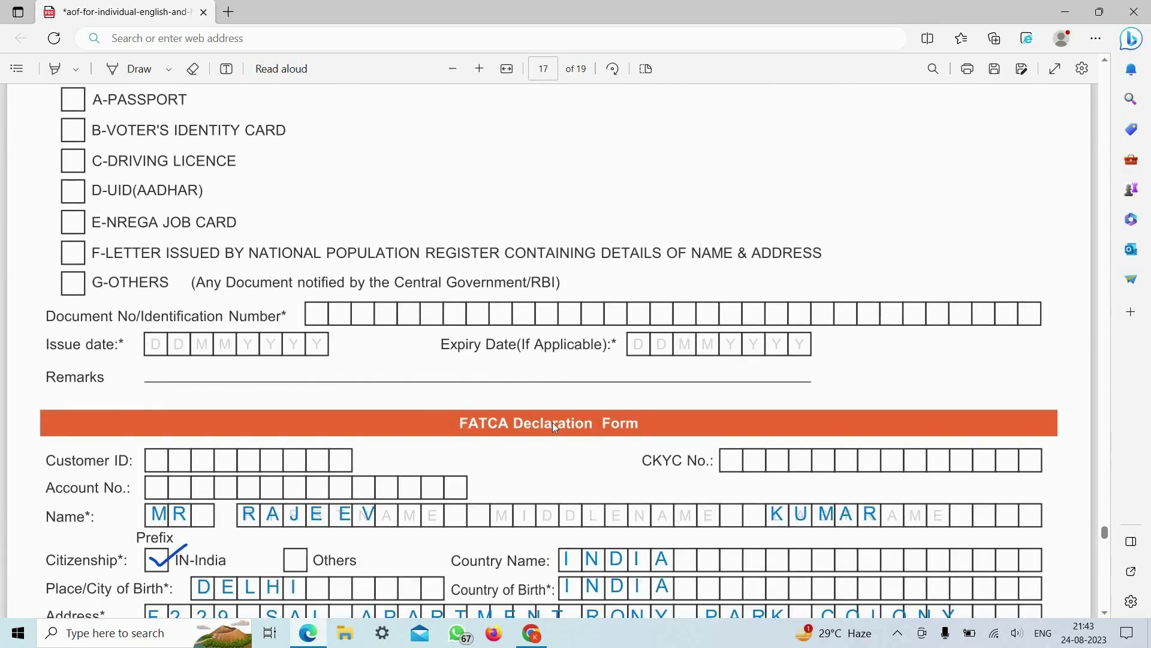
# Step: Examine the name, citizenship, place and country of birth, and address entries in the FATCA Declaration Form
pyautogui.scroll(-6, 552, 423)
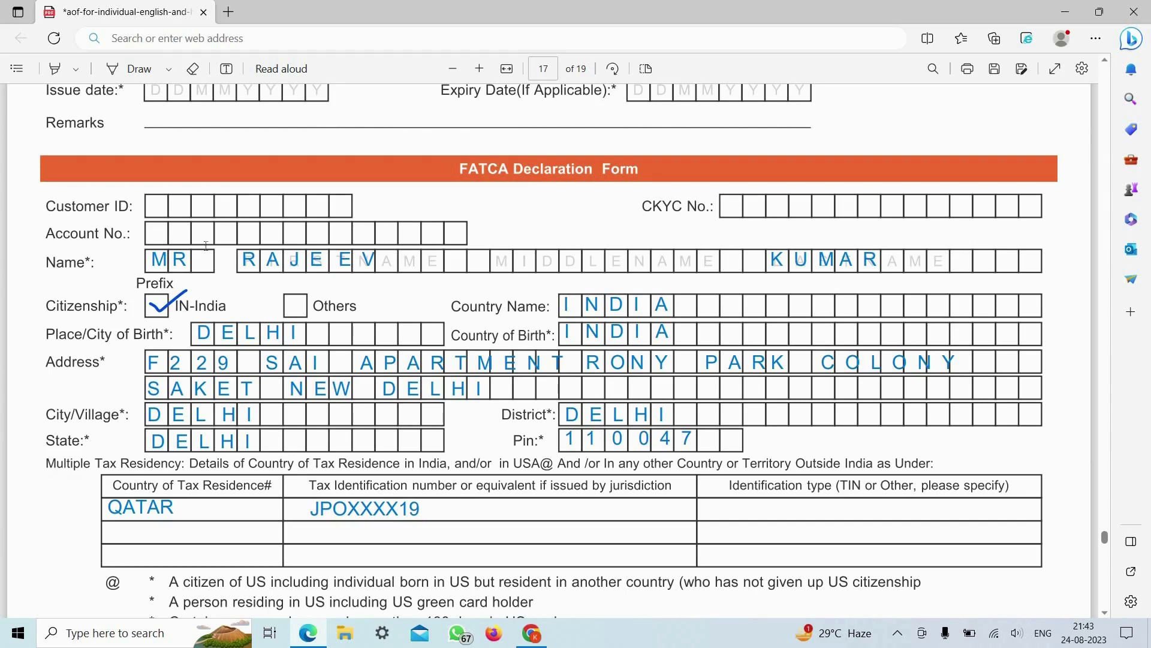
pyautogui.scroll(-1, 489, 225)
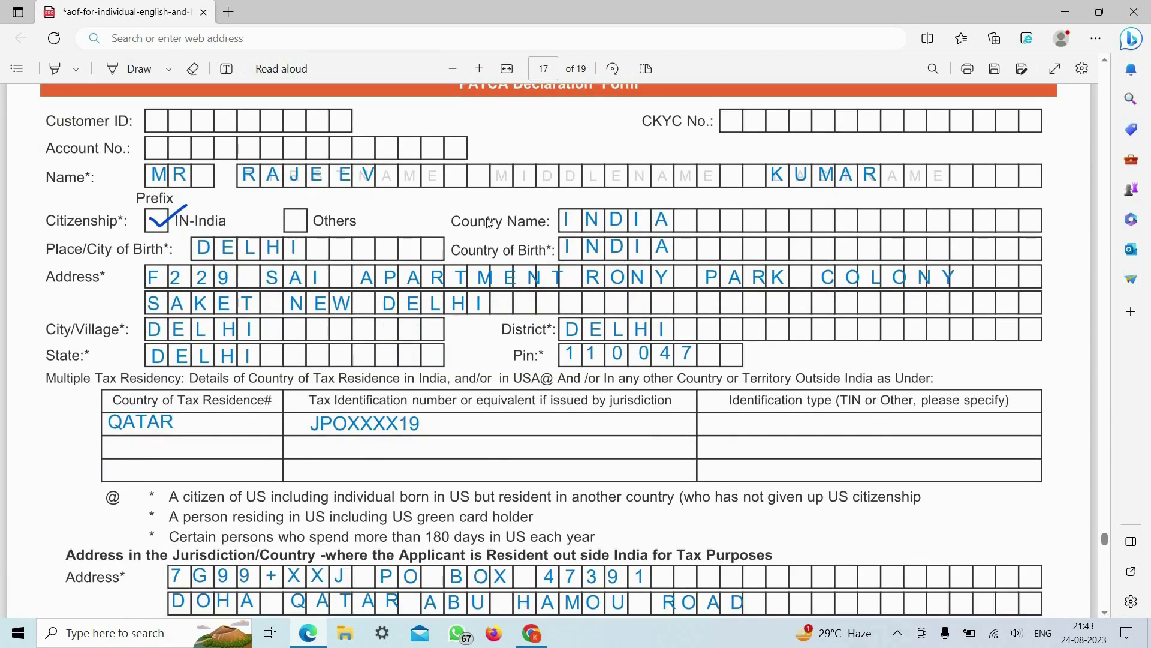
pyautogui.scroll(1, 489, 223)
pyautogui.click(175, 261)
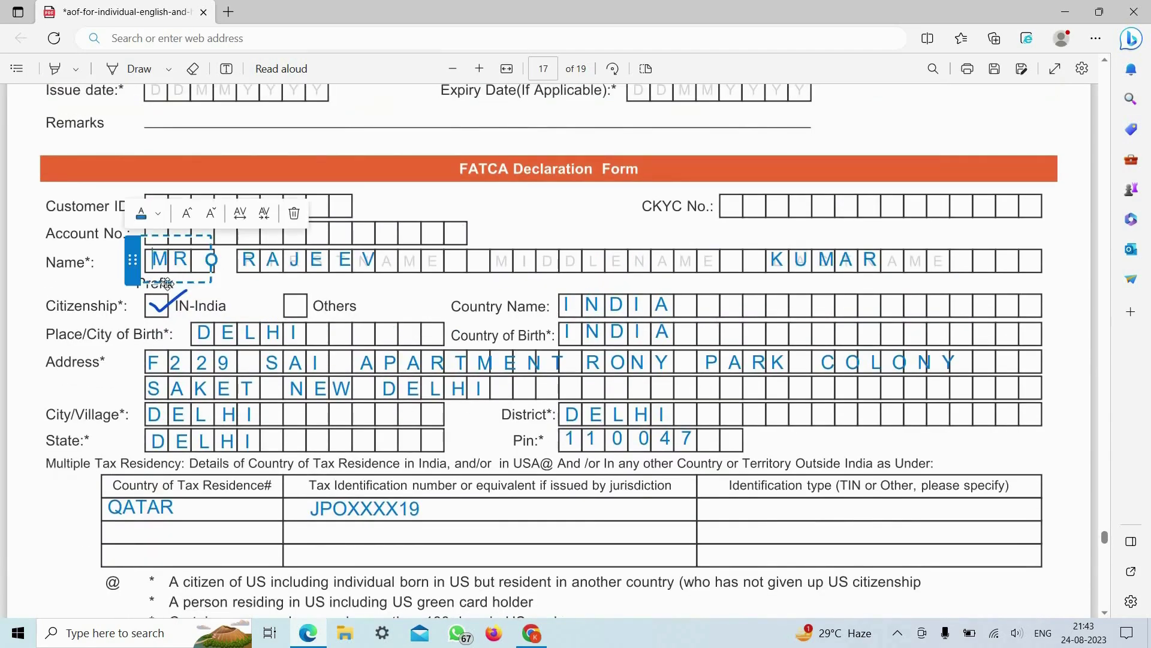
pyautogui.click(390, 309)
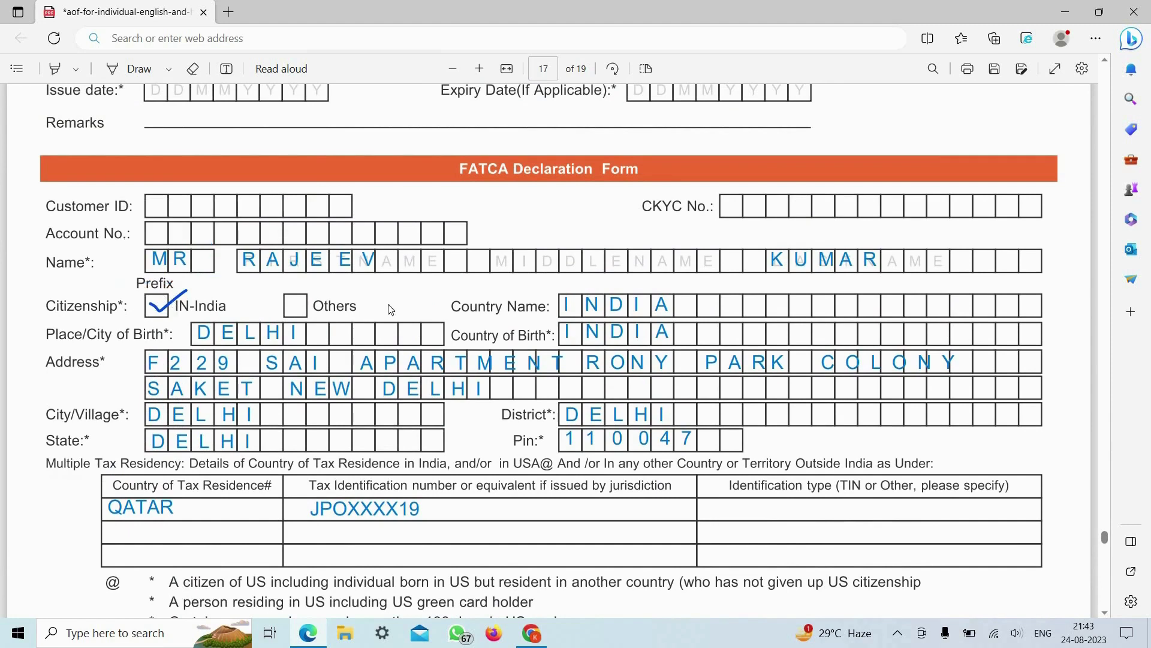
pyautogui.click(581, 305)
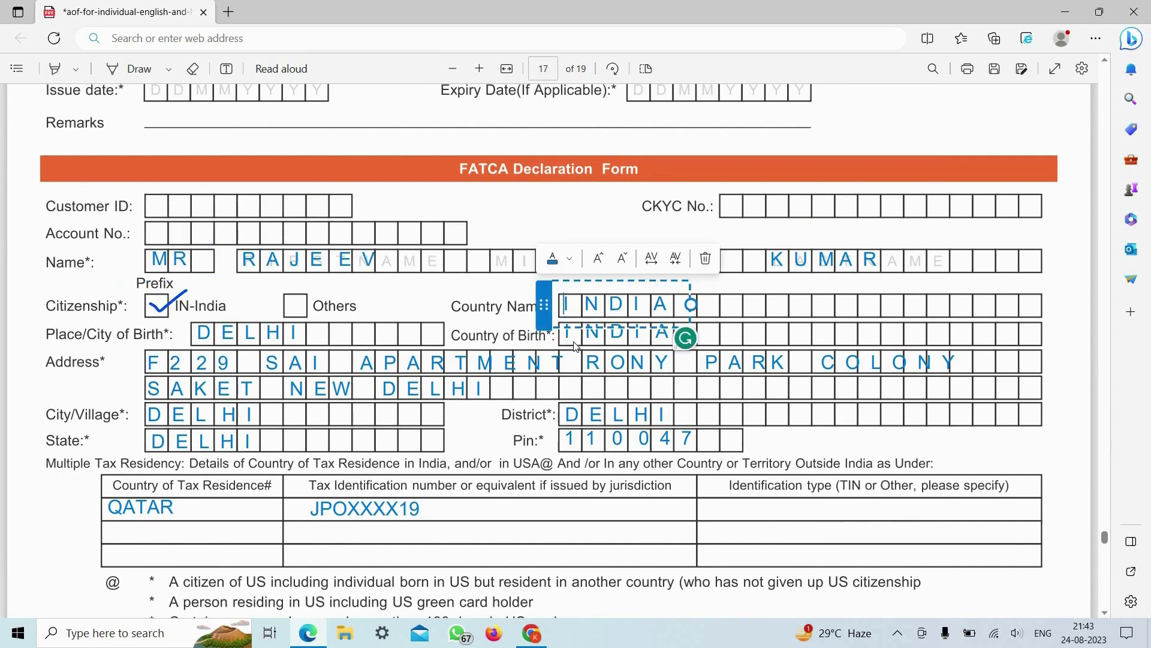
pyautogui.click(534, 342)
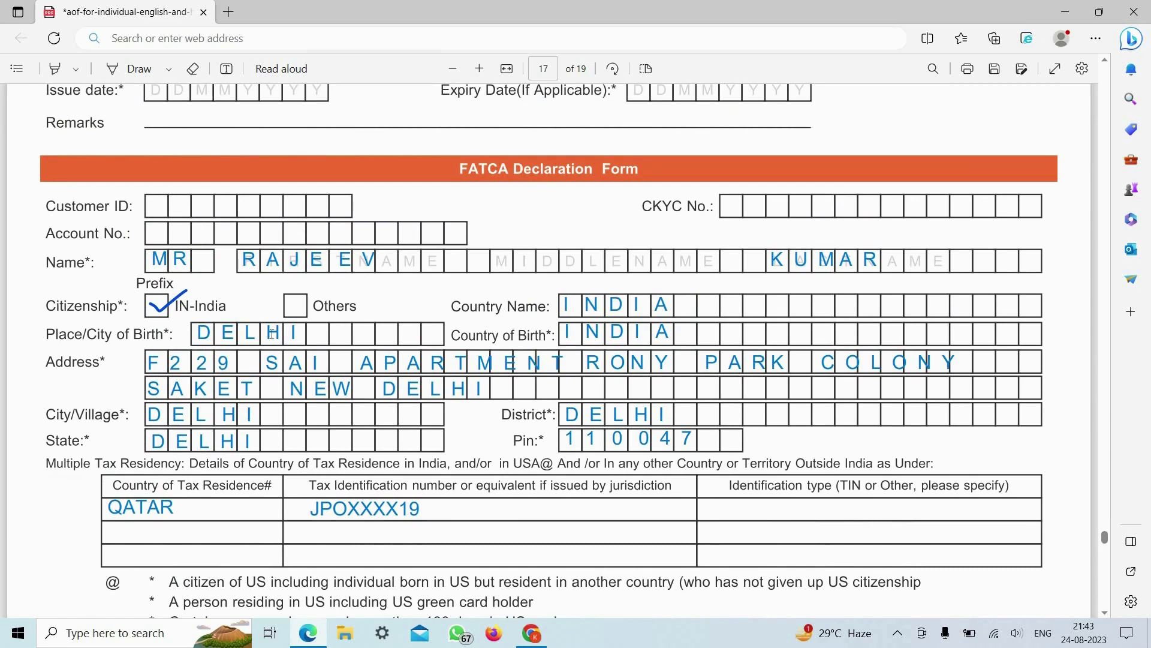
pyautogui.click(272, 334)
pyautogui.click(148, 362)
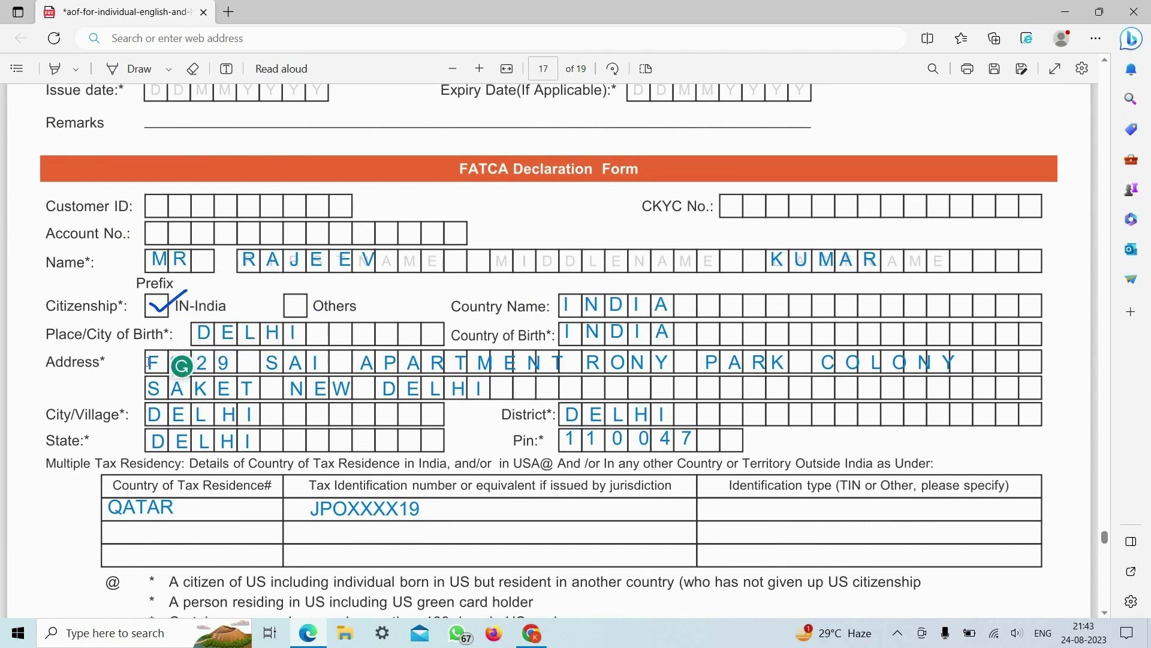
# Step: Examine the FATCA tax residency table and the address outside India for tax purposes
pyautogui.scroll(-1, 159, 355)
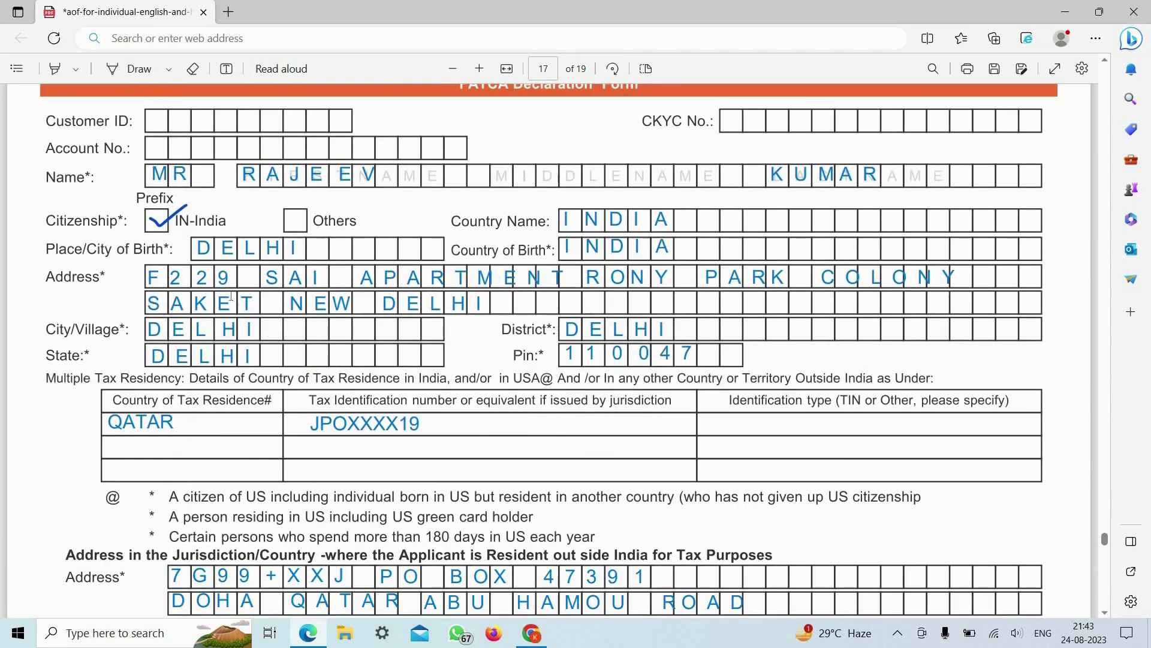
pyautogui.click(161, 280)
pyautogui.click(386, 367)
pyautogui.click(321, 426)
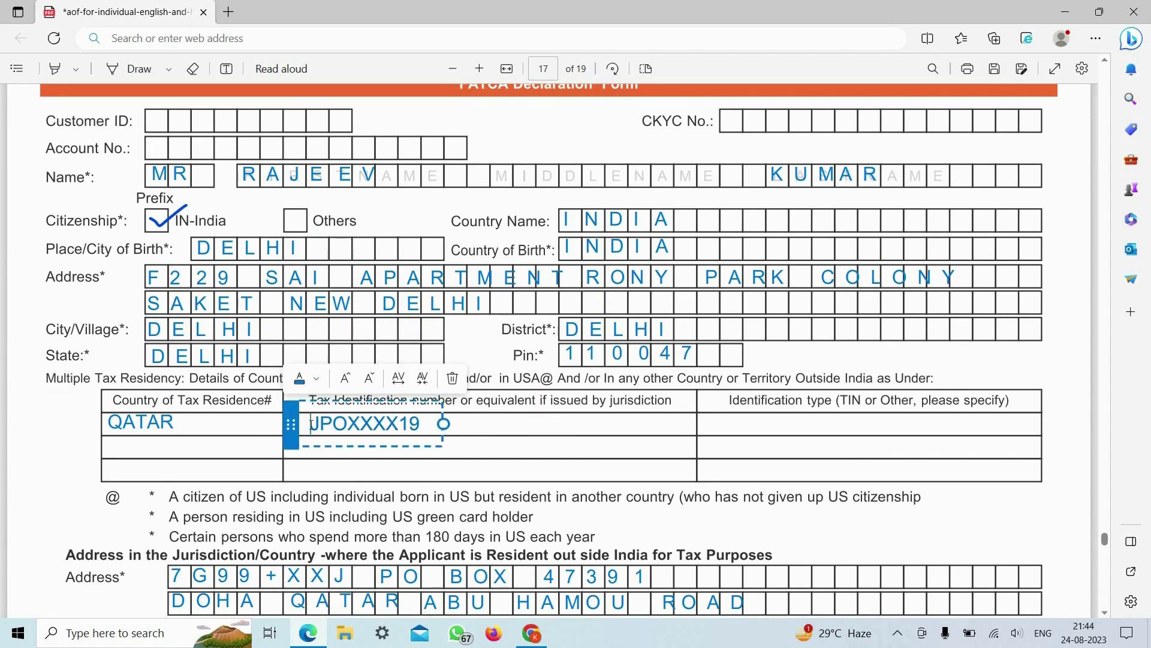
pyautogui.click(469, 431)
pyautogui.scroll(-3, 492, 393)
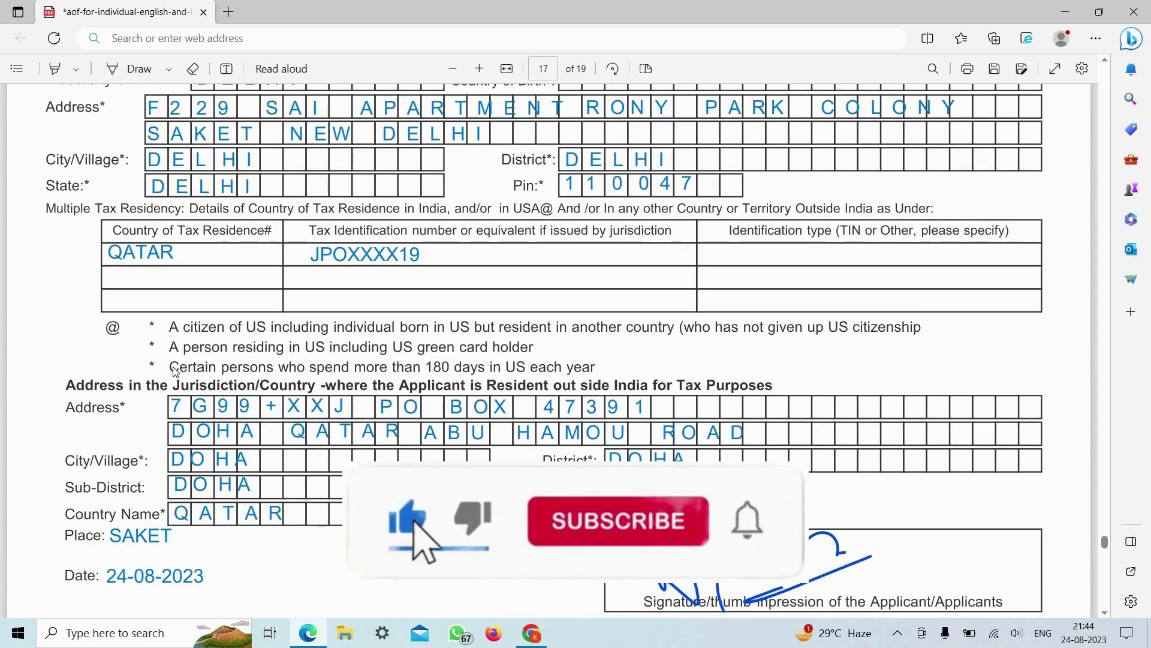
# Step: Circle the address outside India, place, date and signature section of the FATCA Declaration Form with the Draw pen
pyautogui.scroll(-2, 201, 406)
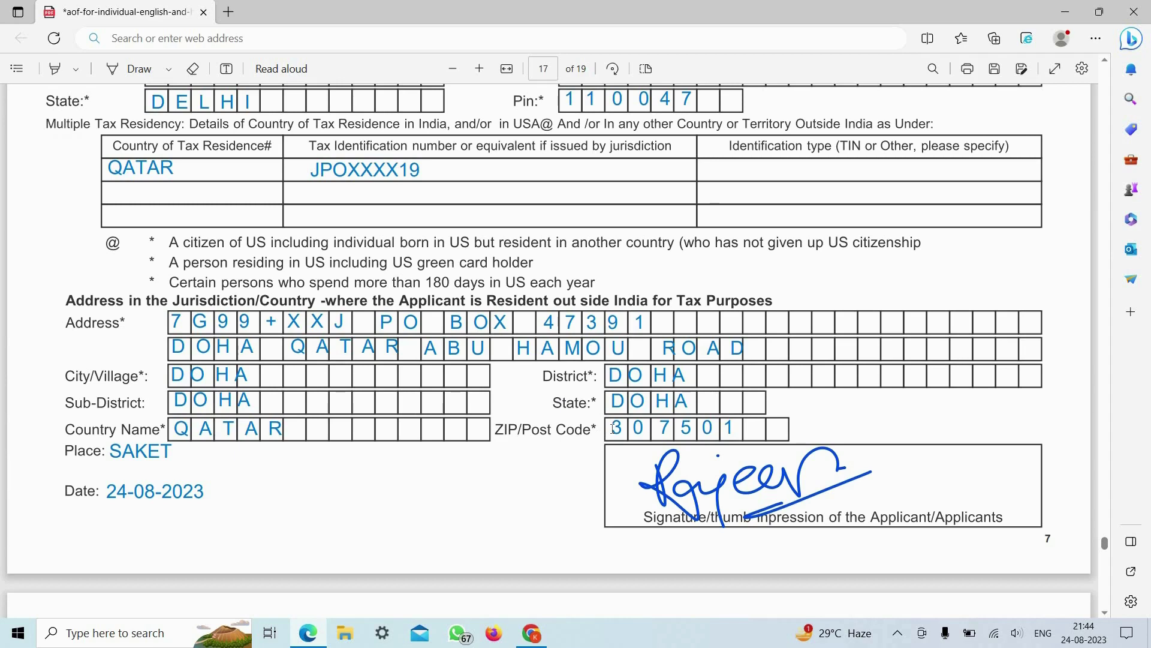
pyautogui.scroll(-3, 613, 427)
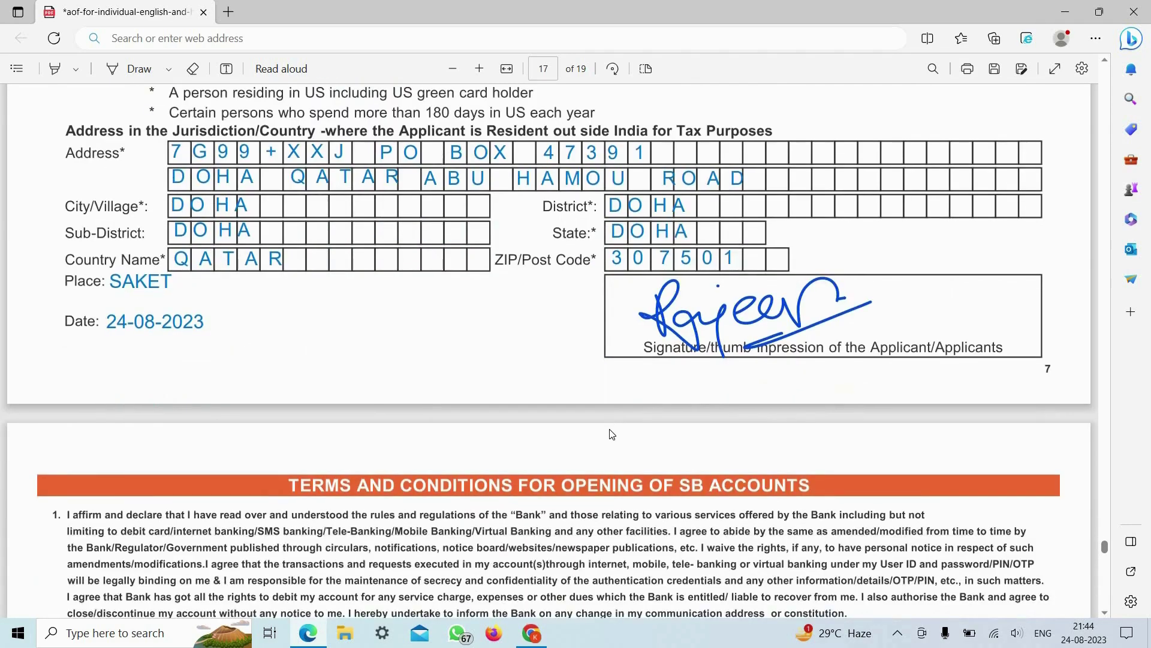
pyautogui.scroll(2, 612, 433)
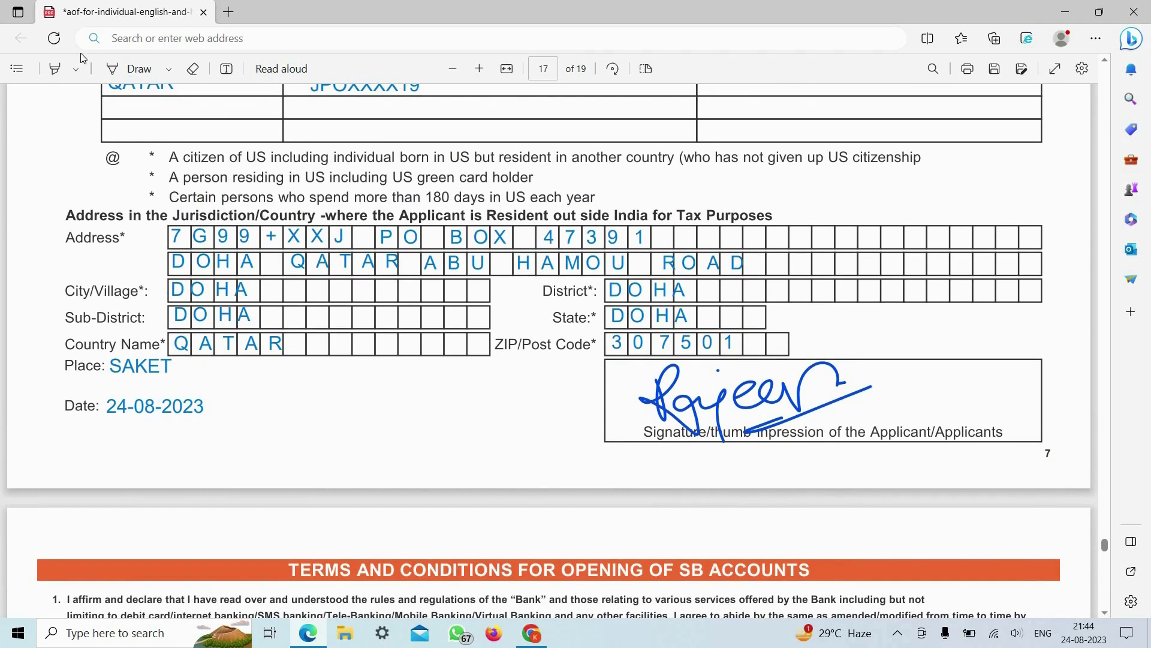
pyautogui.click(111, 69)
pyautogui.moveTo(69, 159)
pyautogui.mouseDown()
pyautogui.moveTo(57, 411)
pyautogui.moveTo(113, 457)
pyautogui.mouseUp()
pyautogui.moveTo(676, 470)
pyautogui.mouseDown()
pyautogui.moveTo(1088, 294)
pyautogui.moveTo(620, 177)
pyautogui.moveTo(69, 174)
pyautogui.mouseUp()
# Step: Examine the terms and conditions for opening SB accounts, their applicant signature boxes, and the savings bank rules on page 19
pyautogui.scroll(-3, 387, 432)
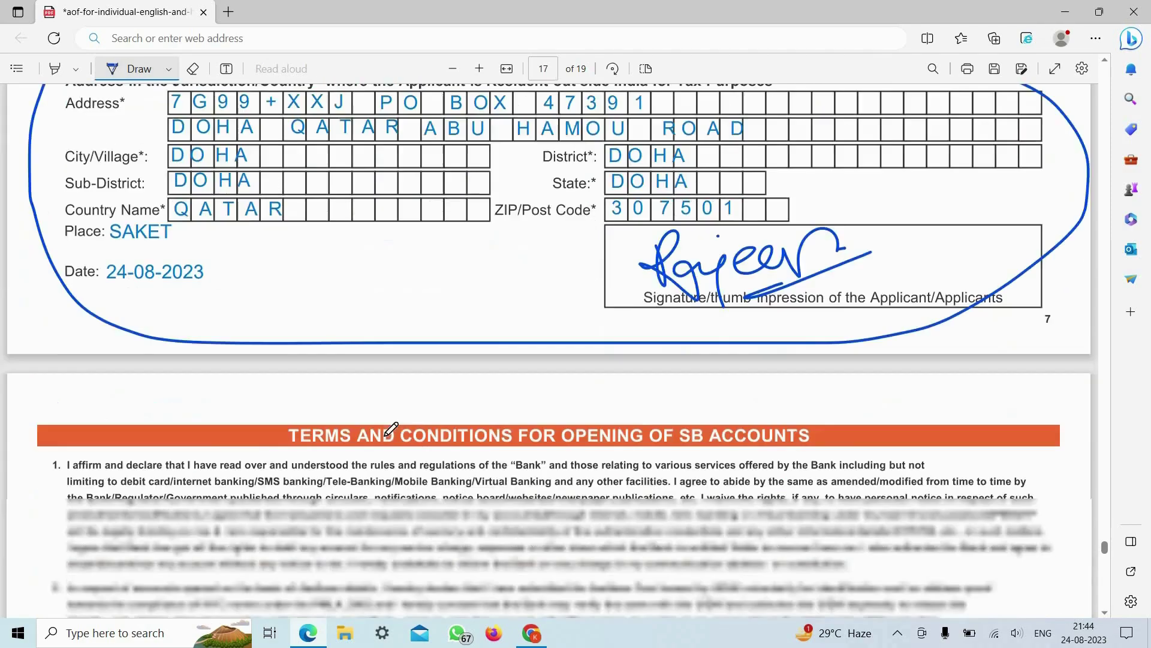
pyautogui.scroll(-15, 391, 428)
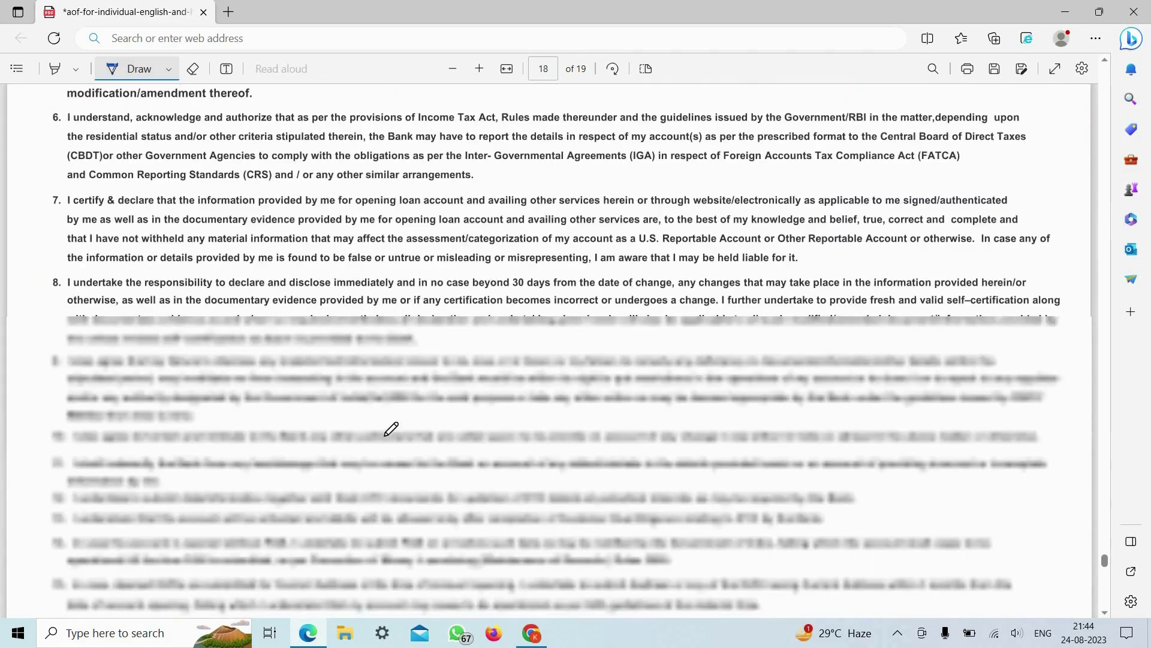
pyautogui.scroll(-10, 391, 428)
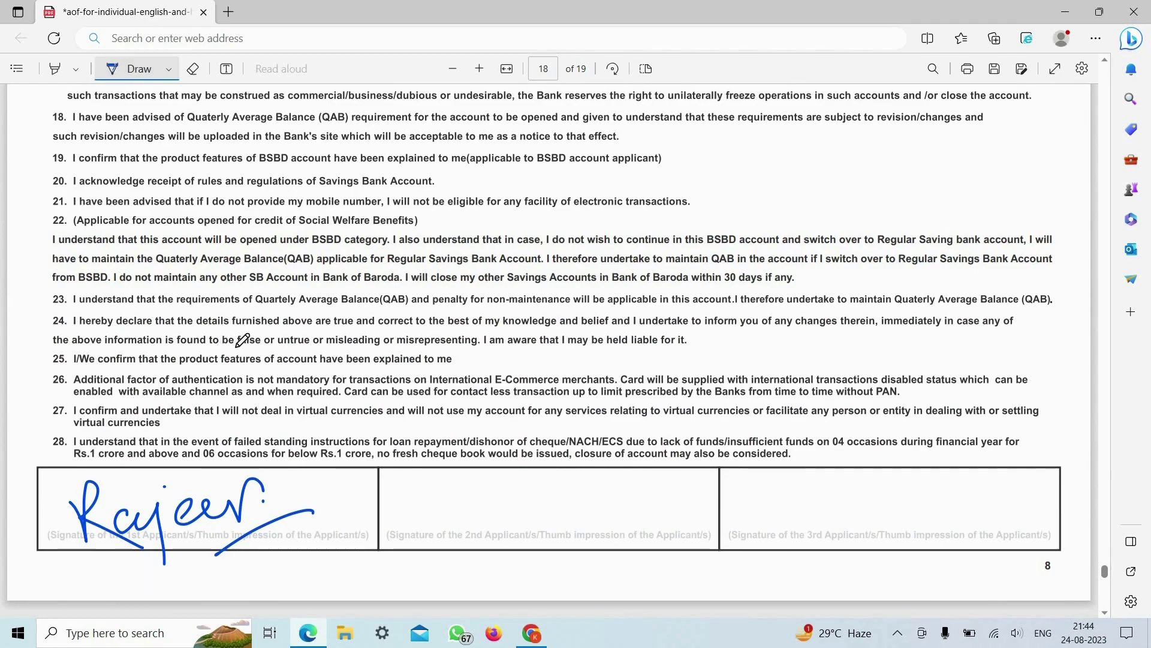
pyautogui.scroll(-6, 243, 340)
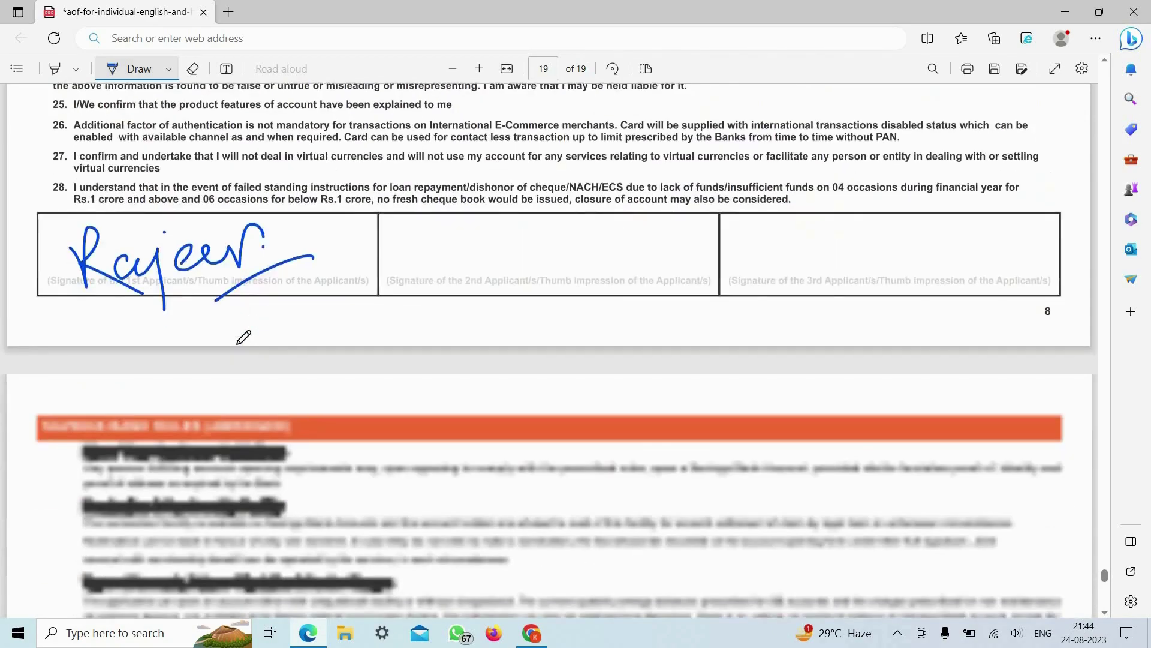
pyautogui.scroll(-11, 243, 336)
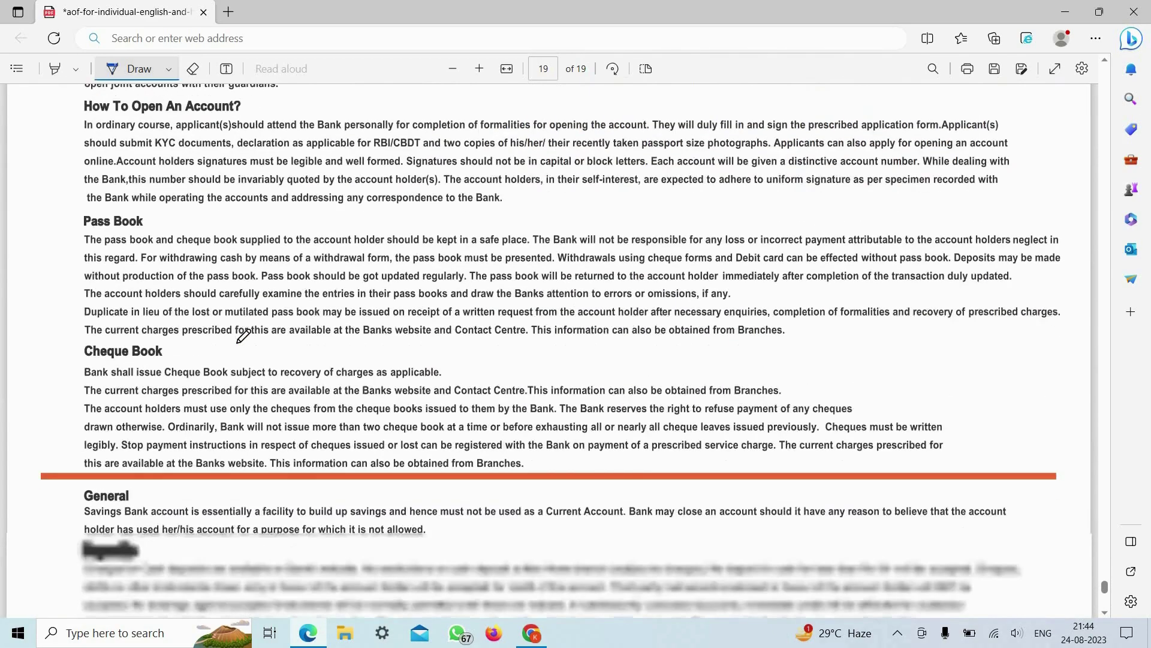
pyautogui.scroll(-8, 243, 336)
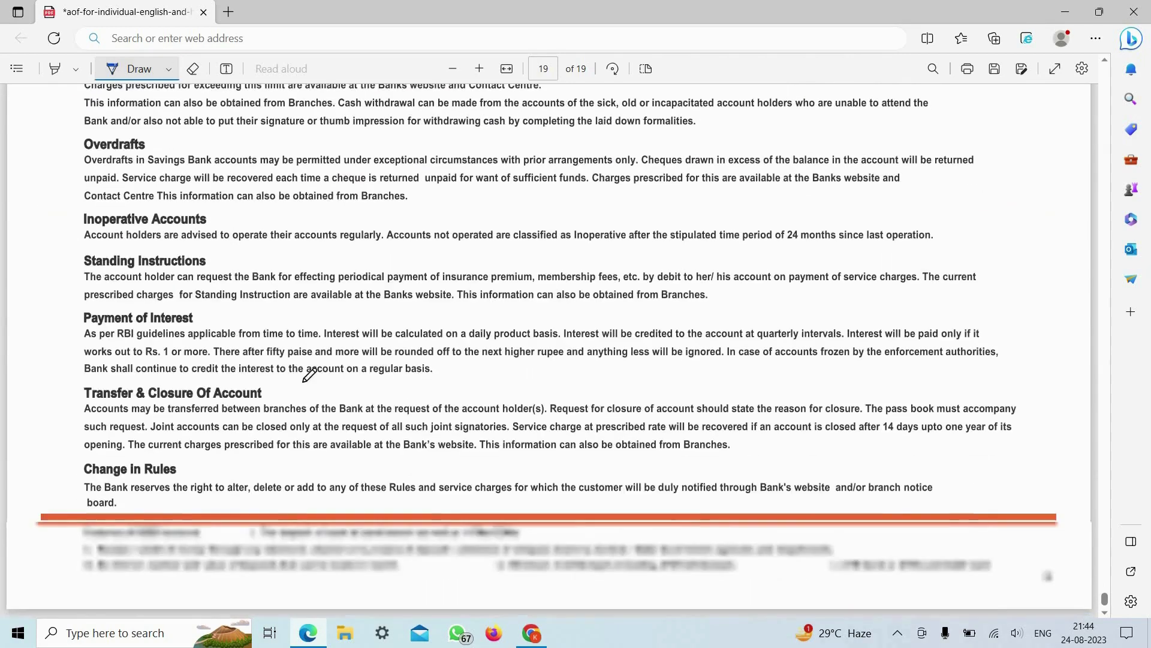
# Step: Switch to Chrome and view the savings accounts section on the Bank of Baroda home page
pyautogui.click(532, 633)
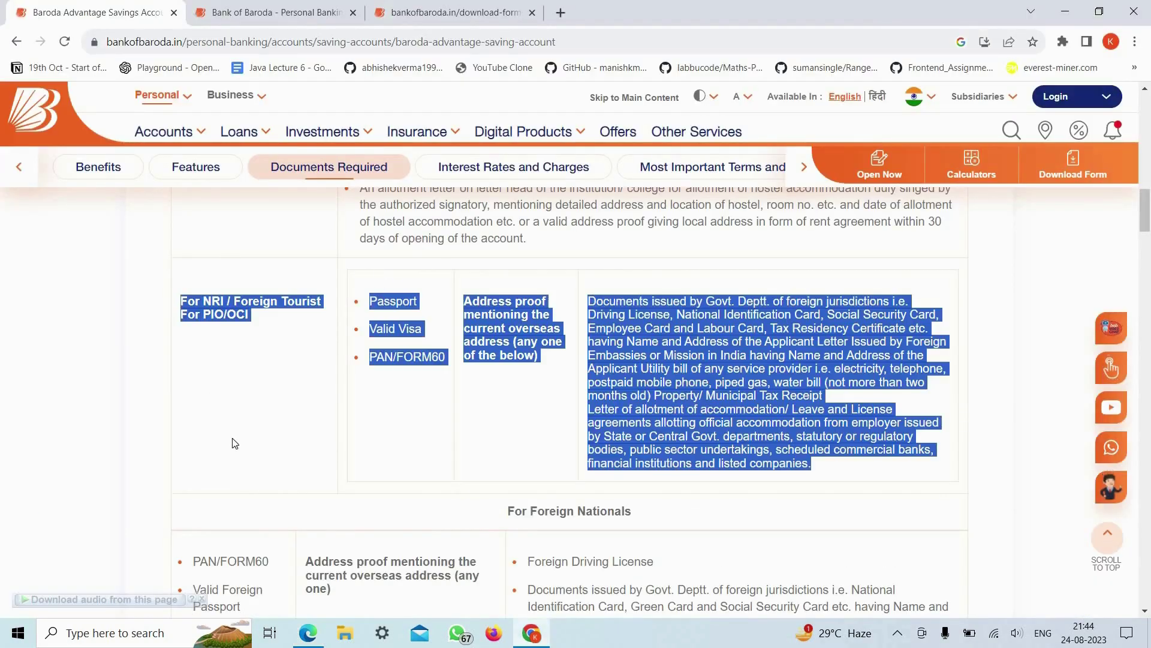
pyautogui.click(217, 217)
pyautogui.click(259, 14)
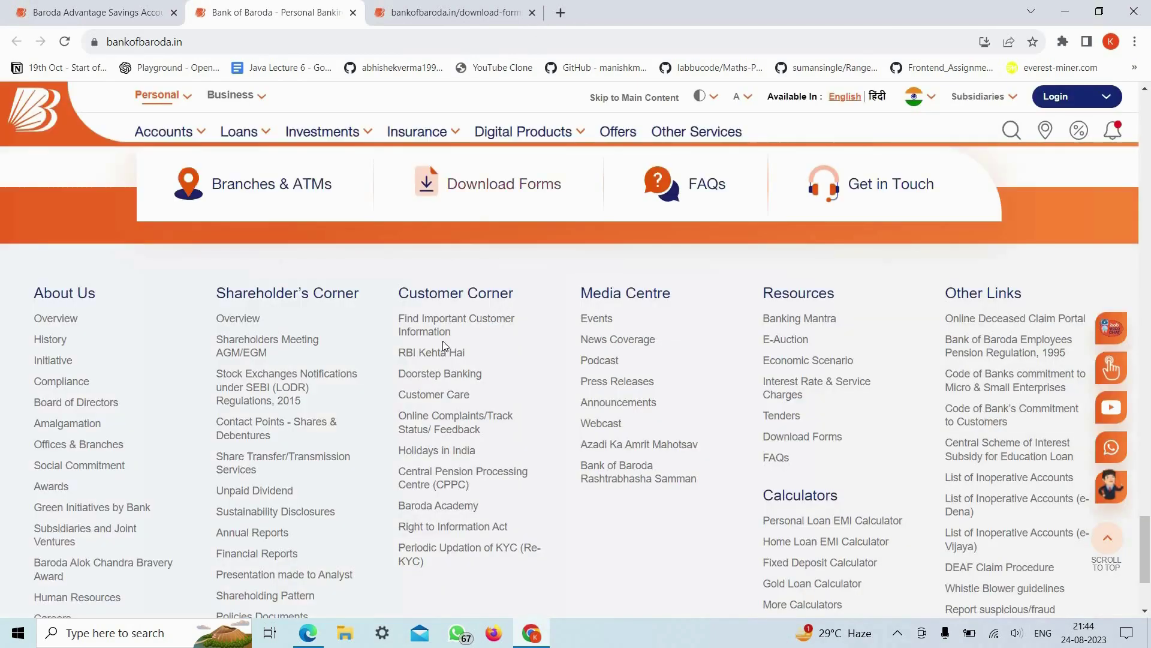
pyautogui.scroll(10, 451, 338)
pyautogui.scroll(15, 451, 338)
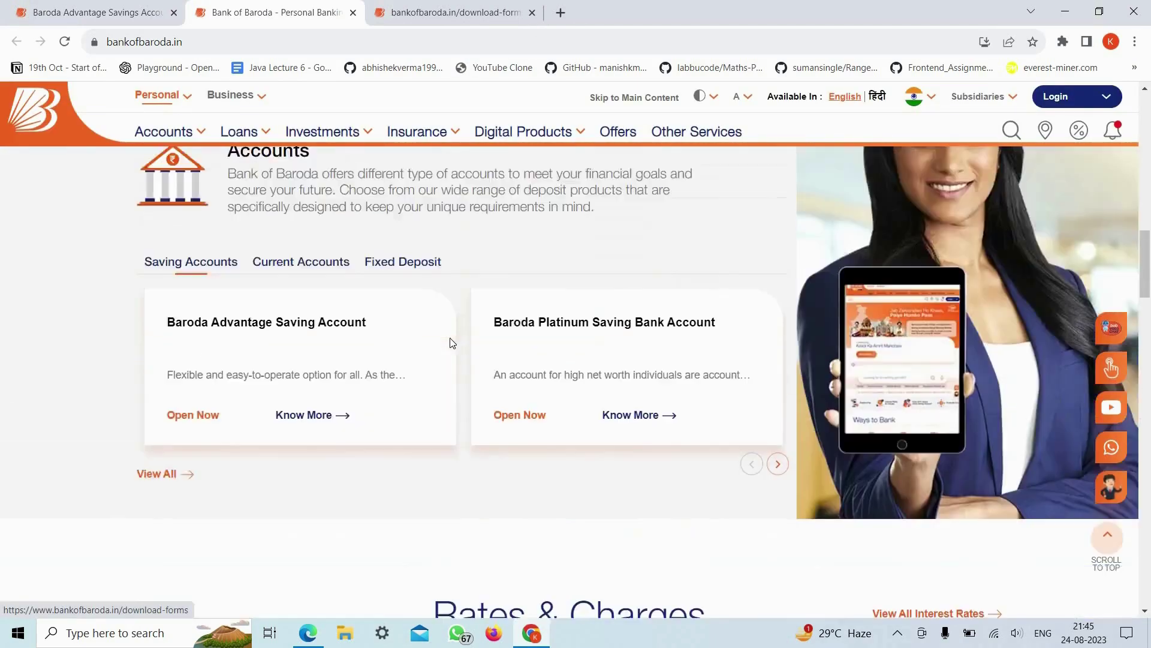